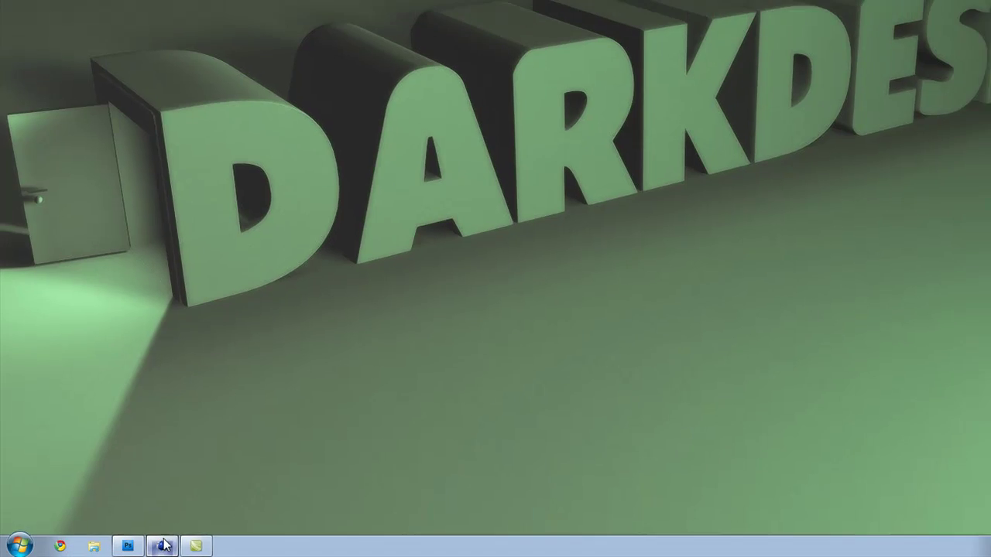
# Switch to Cinema 4D, play the rotating gear logo animation and stop it to examine the finished example and its materials
pyautogui.click(163, 546)
pyautogui.click(540, 447)
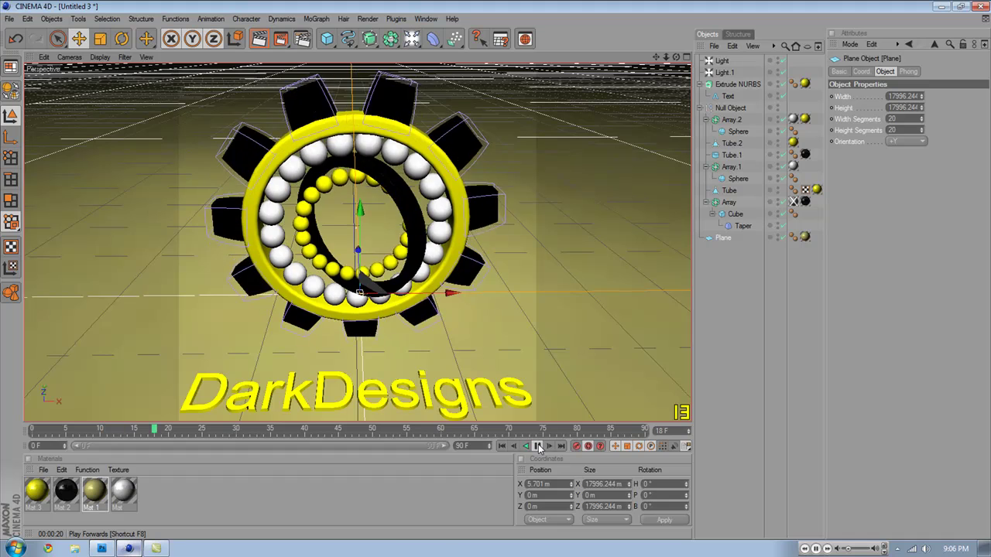
pyautogui.click(540, 446)
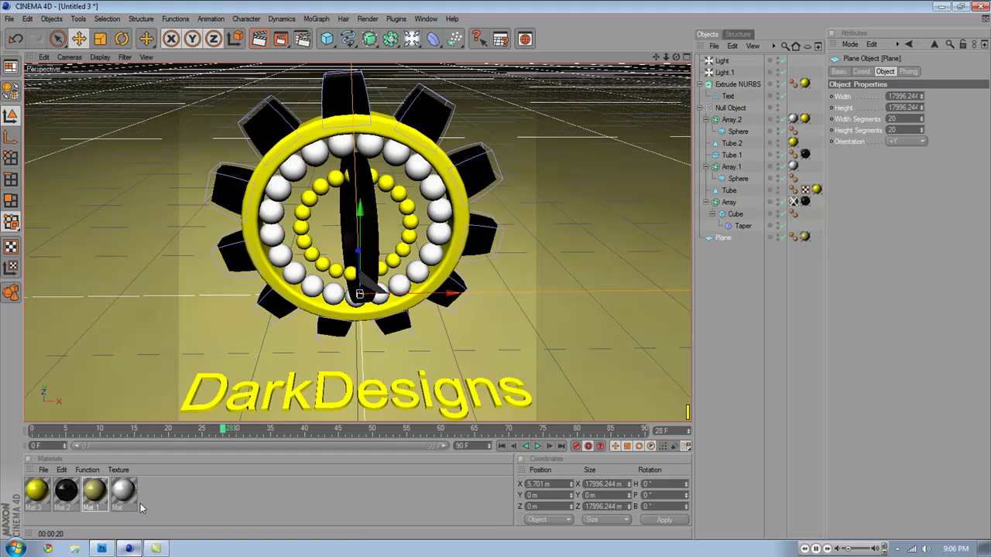
pyautogui.moveTo(150, 507); pyautogui.dragTo(10, 486)
pyautogui.click(296, 484)
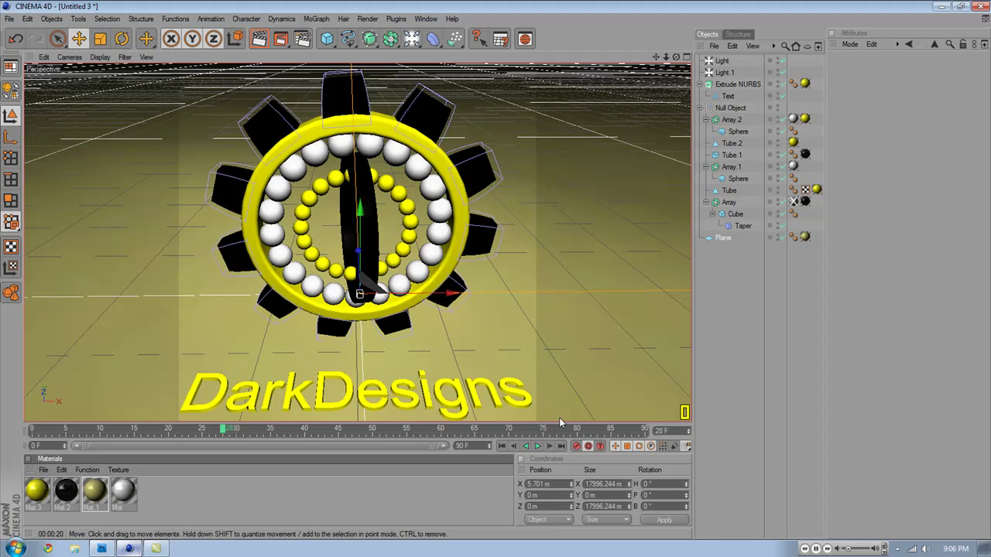
# Switch to Photoshop and find the Video Frames to Layers import command without running it
pyautogui.click(104, 549)
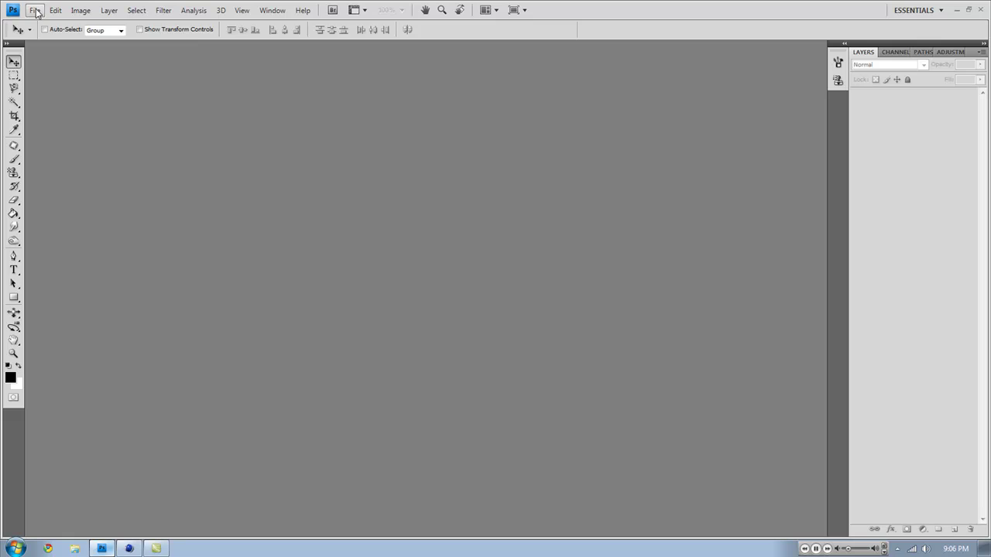
pyautogui.click(35, 10)
pyautogui.moveTo(98, 239)
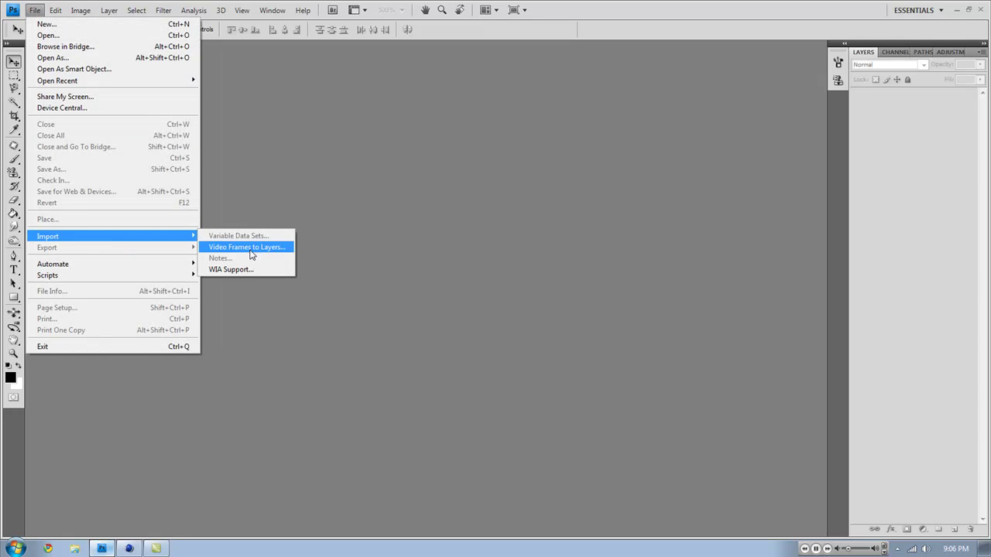
pyautogui.click(571, 227)
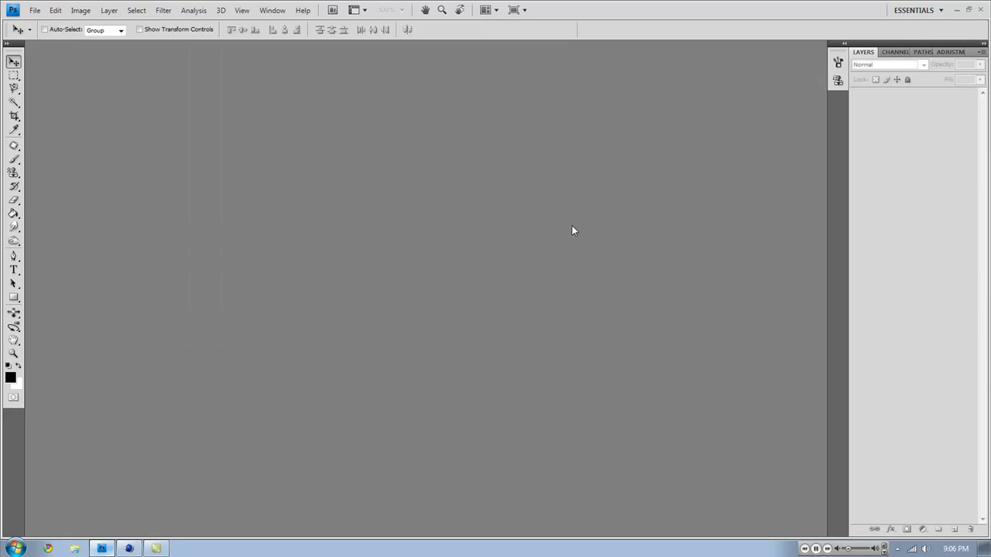
# Return to Cinema 4D and create a new empty scene
pyautogui.click(956, 10)
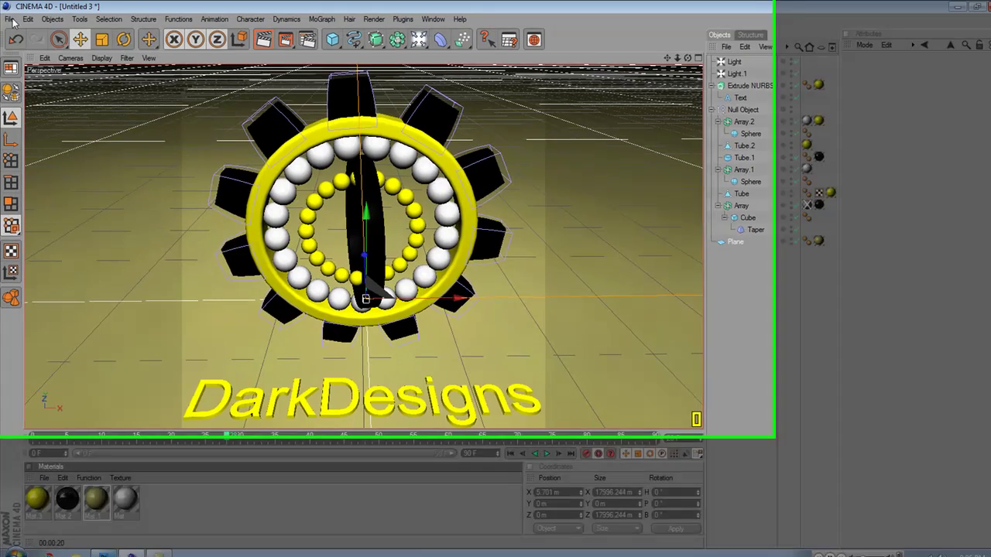
pyautogui.click(8, 18)
pyautogui.click(22, 31)
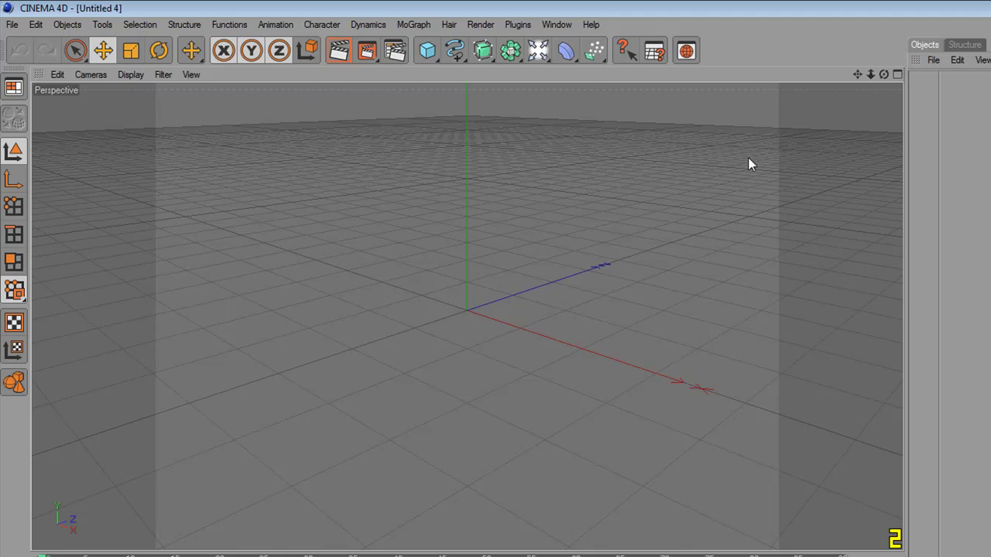
# Add a plane at the origin and enlarge it to a floor about 2968 m wide and 5443 m deep
pyautogui.moveTo(886, 77)
pyautogui.mouseDown()
pyautogui.moveTo(883, 135)
pyautogui.moveTo(887, 78)
pyautogui.mouseUp()
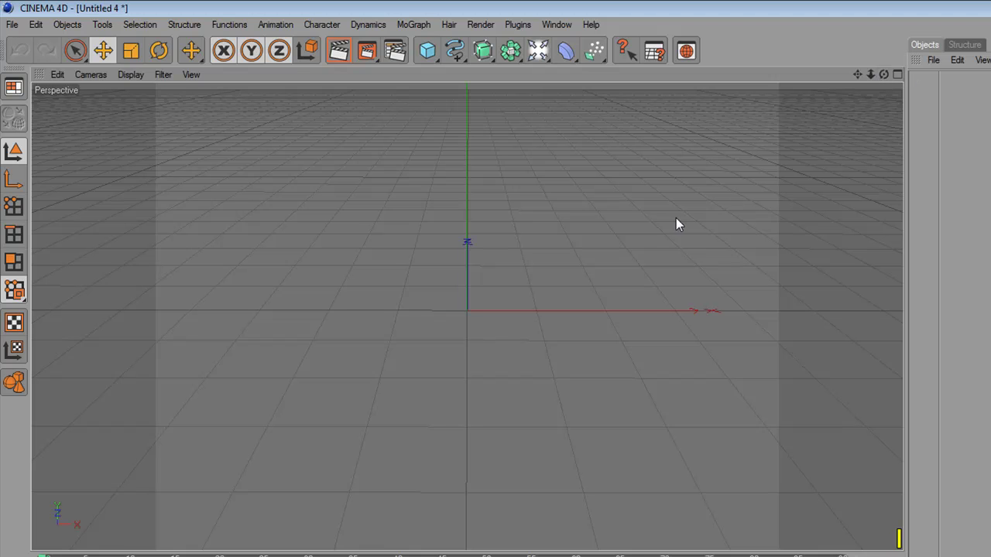
pyautogui.moveTo(676, 218)
pyautogui.keyDown('alt'); pyautogui.mouseDown()
pyautogui.moveTo(658, 225)
pyautogui.moveTo(743, 226)
pyautogui.moveTo(676, 232)
pyautogui.moveTo(681, 226)
pyautogui.mouseUp(); pyautogui.keyUp('alt')
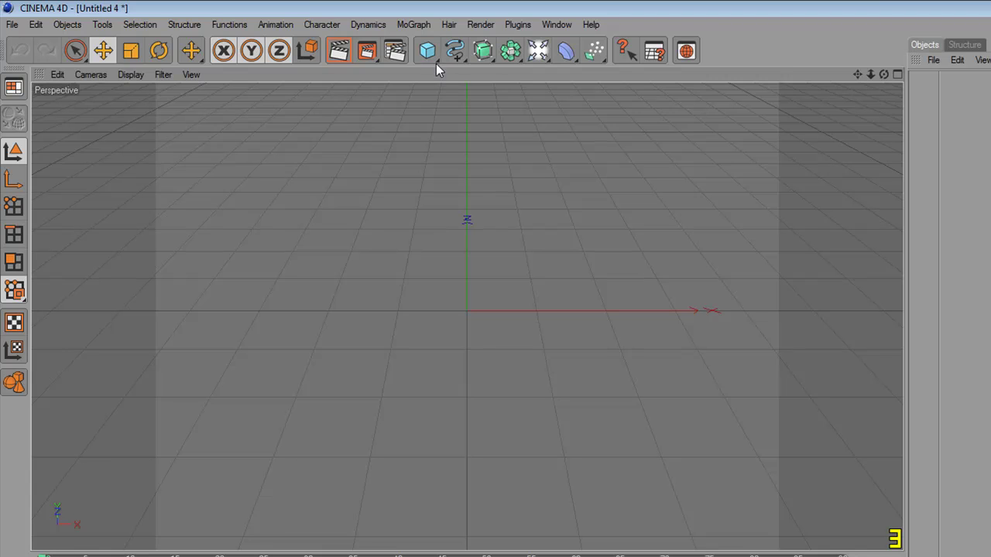
pyautogui.moveTo(435, 68); pyautogui.dragTo(577, 97)
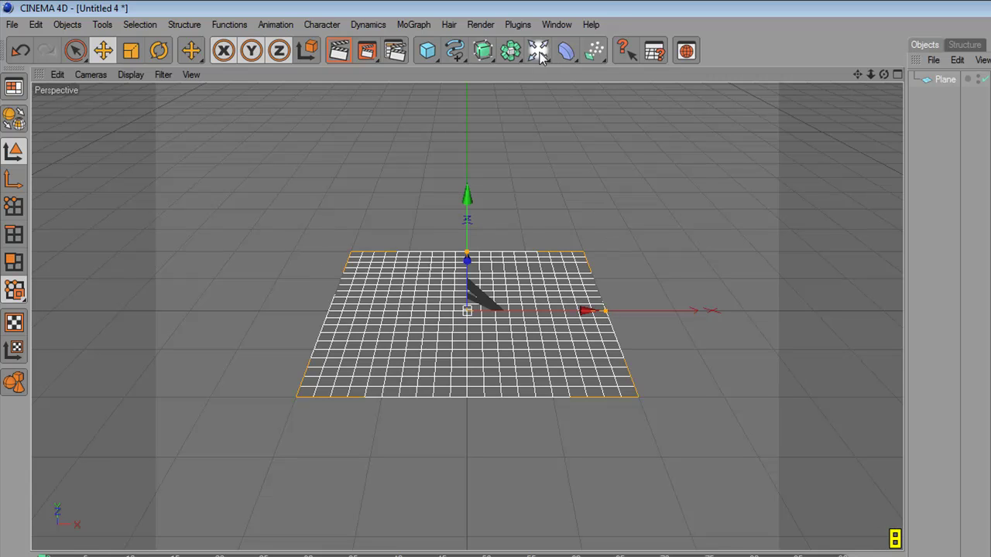
pyautogui.moveTo(606, 311); pyautogui.dragTo(990, 311)
pyautogui.moveTo(466, 254); pyautogui.dragTo(466, 71)
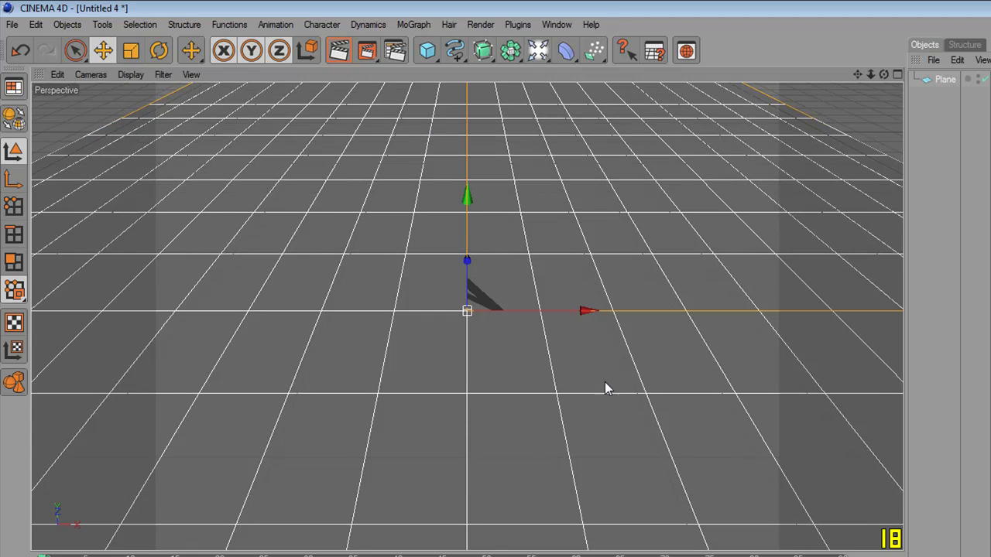
pyautogui.click(139, 59)
pyautogui.moveTo(586, 312); pyautogui.dragTo(942, 230)
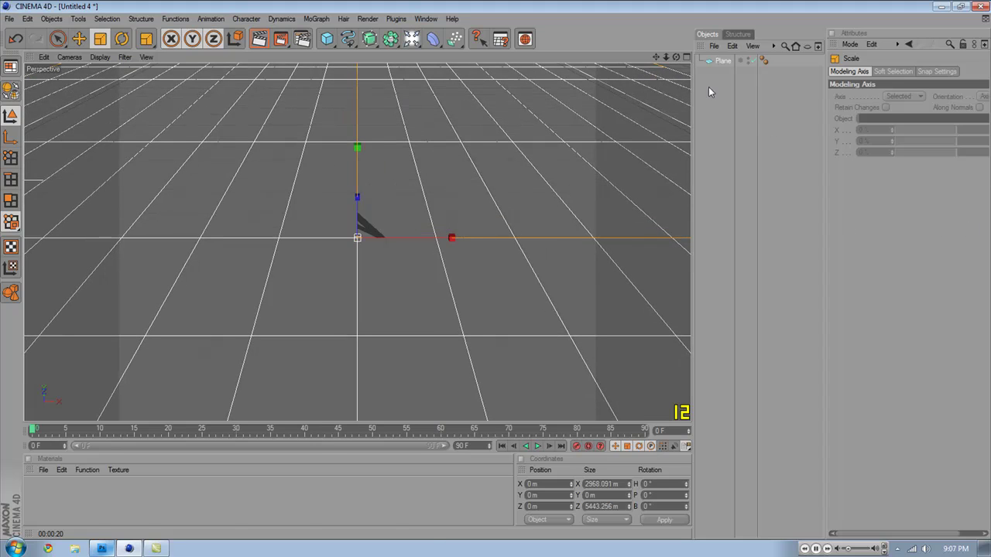
# Rearrange the workspace so the Objects, Attributes and Structure managers are stacked in one wider column, and deselect the plane
pyautogui.click(722, 61)
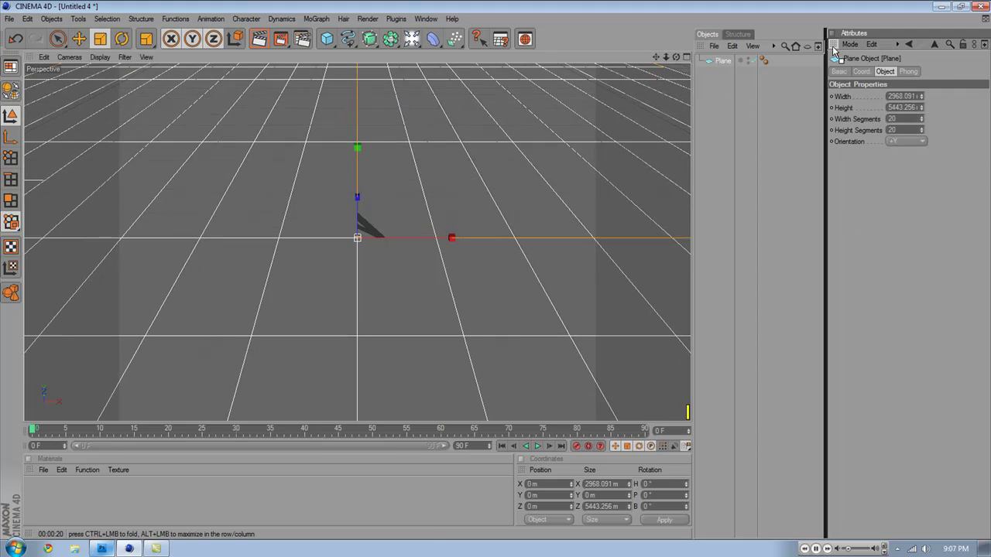
pyautogui.moveTo(768, 75); pyautogui.dragTo(767, 75)
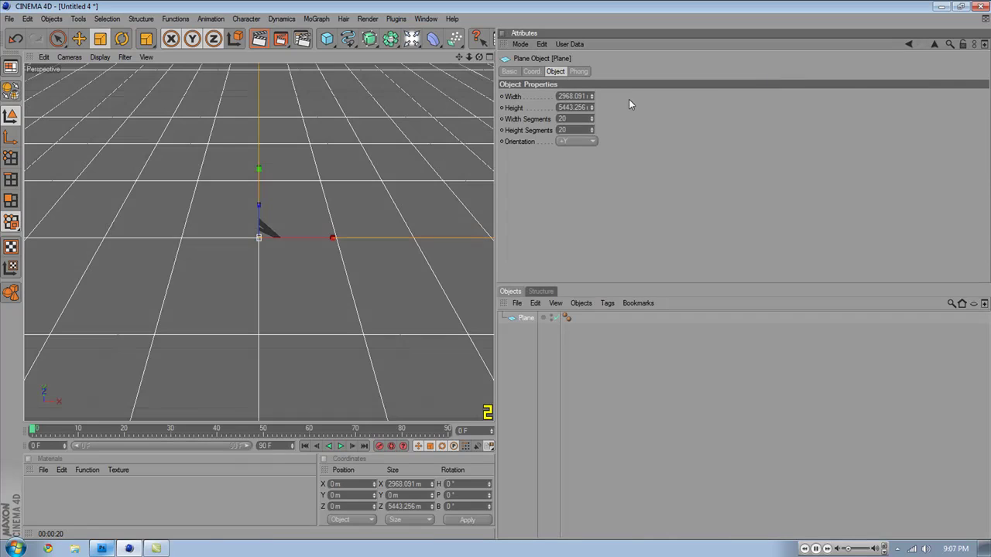
pyautogui.moveTo(490, 131); pyautogui.dragTo(845, 137)
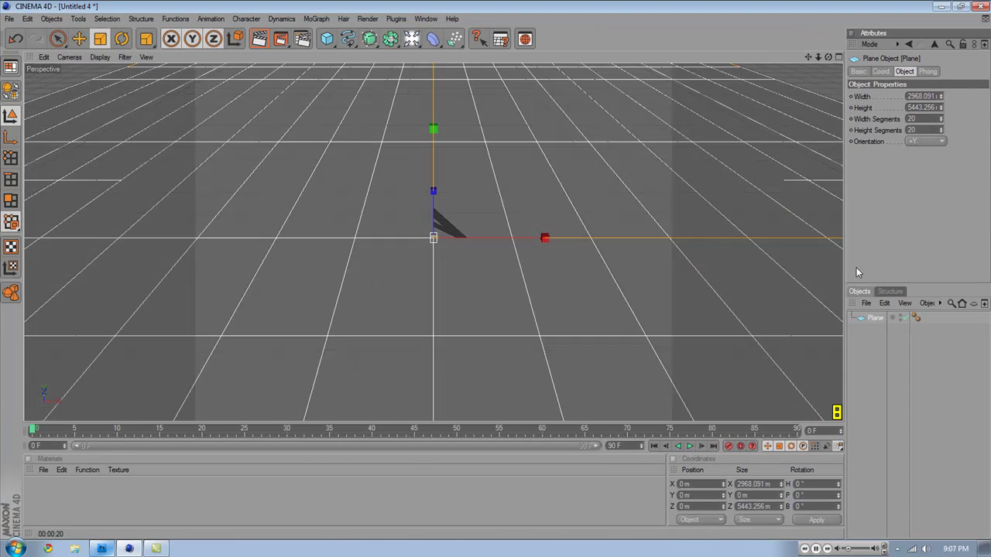
pyautogui.moveTo(853, 303); pyautogui.dragTo(888, 116)
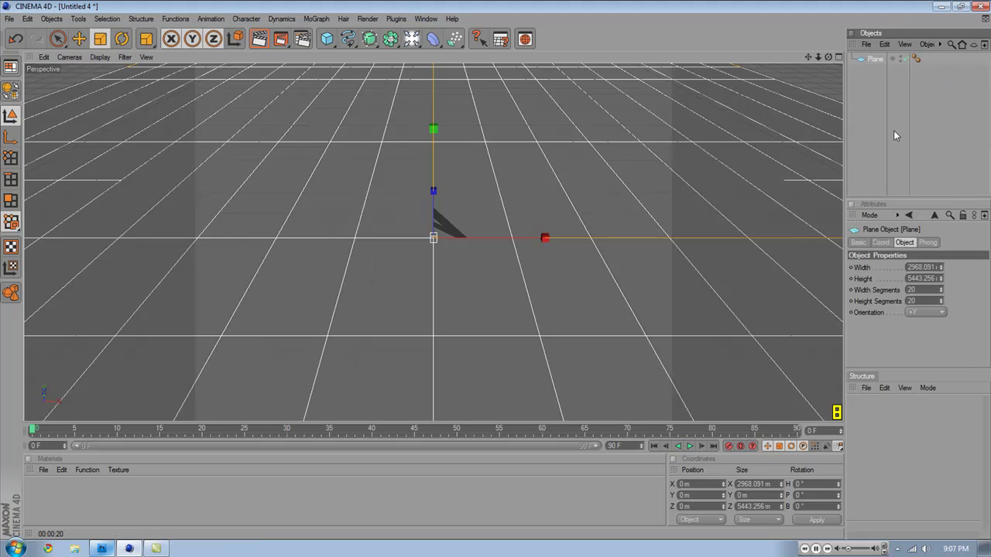
pyautogui.moveTo(844, 242); pyautogui.dragTo(781, 240)
pyautogui.click(807, 159)
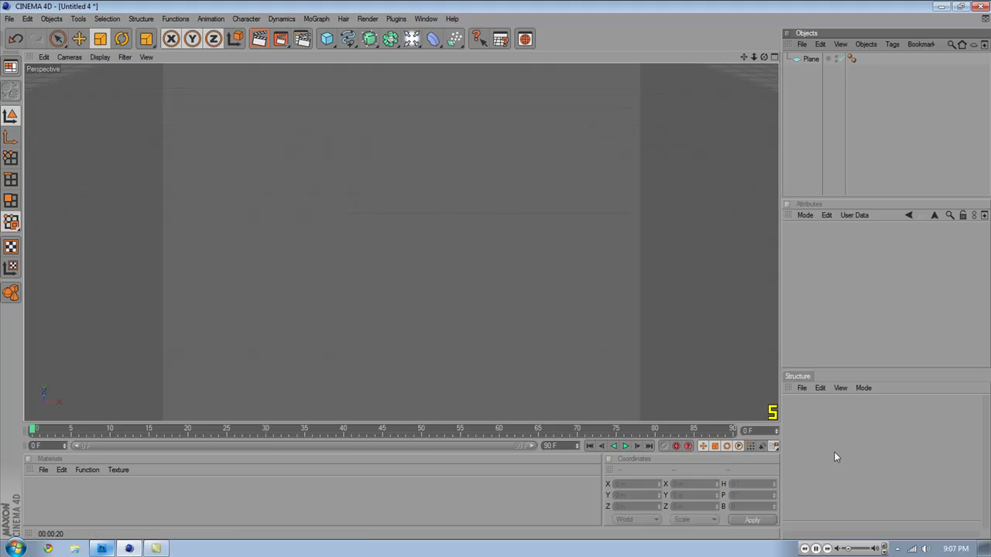
pyautogui.click(897, 549)
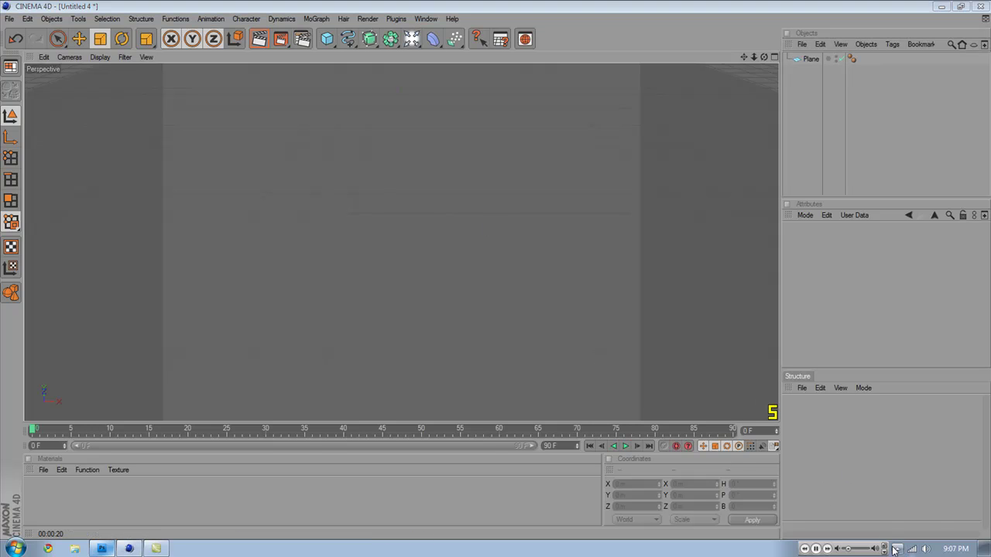
pyautogui.click(844, 486)
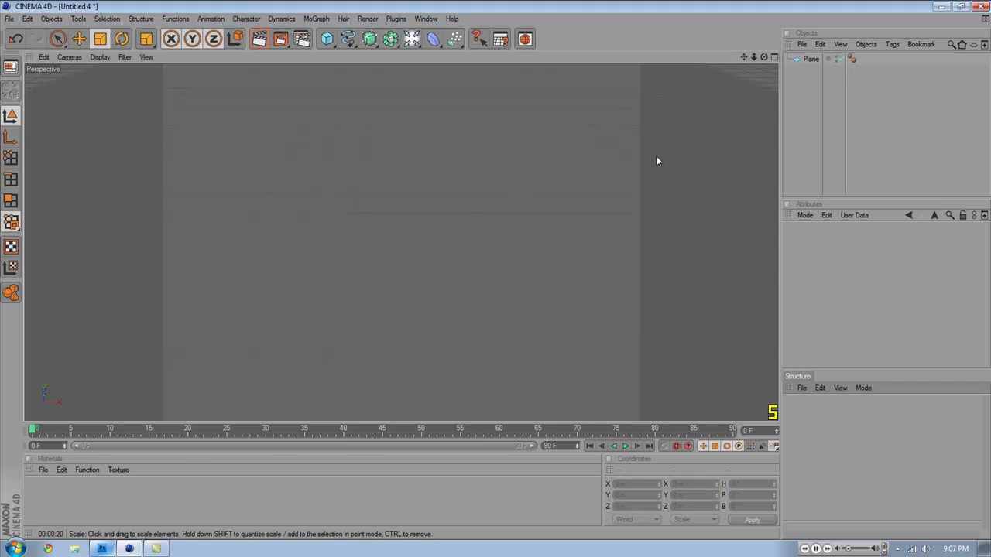
# Set the render output size to 150 x 150 pixels and the frame range to All Frames
pyautogui.click(308, 38)
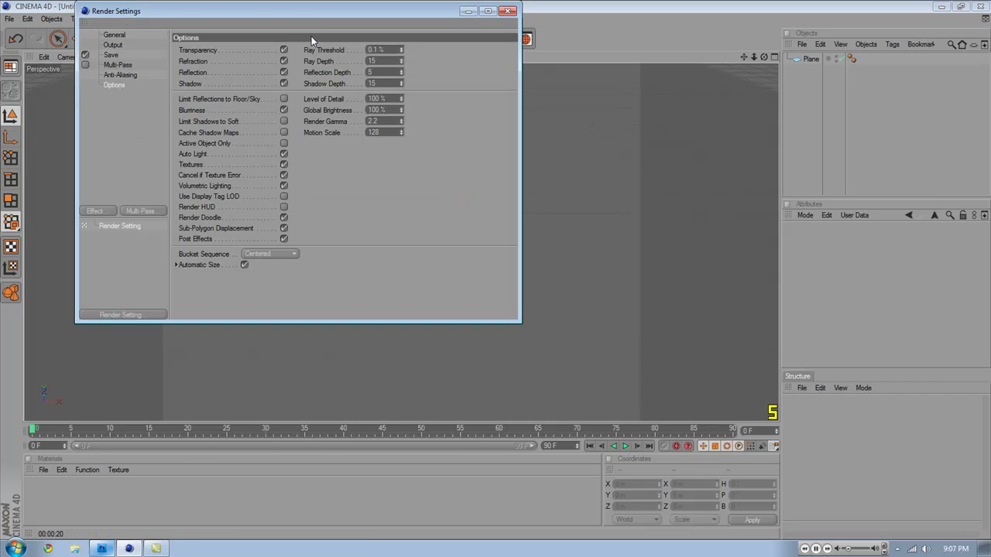
pyautogui.click(110, 45)
pyautogui.doubleClick(246, 61)
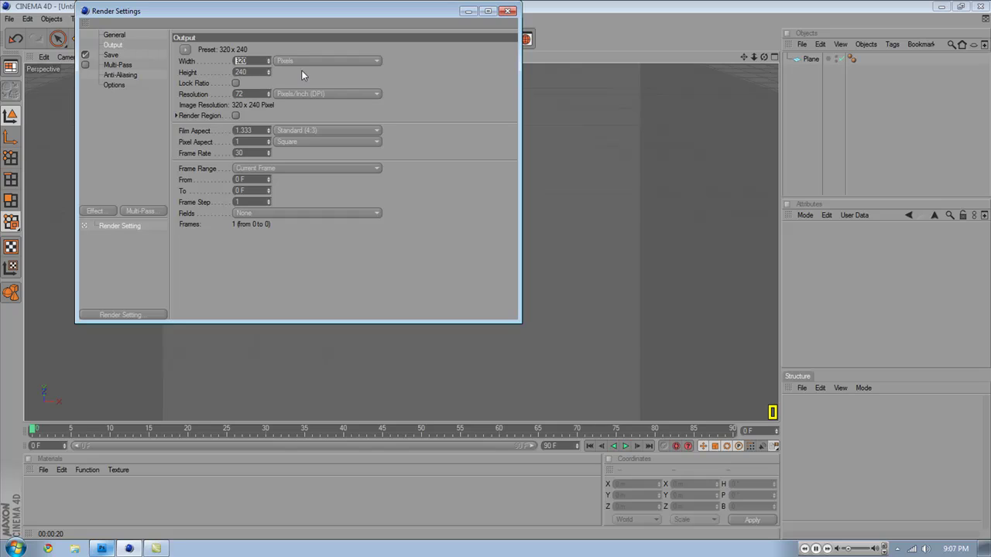
pyautogui.write('150')
pyautogui.moveTo(246, 72); pyautogui.dragTo(190, 71)
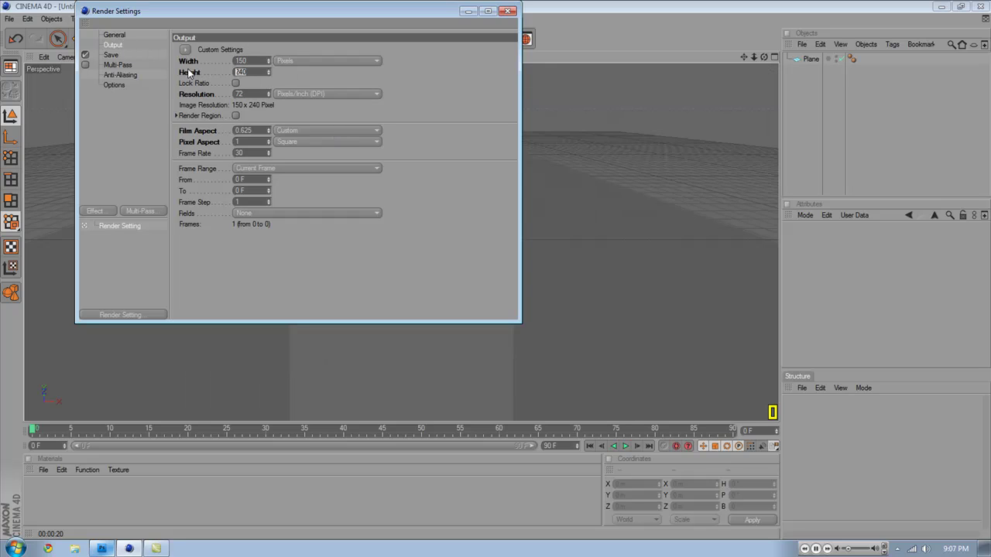
pyautogui.write('150')
pyautogui.press('Return')
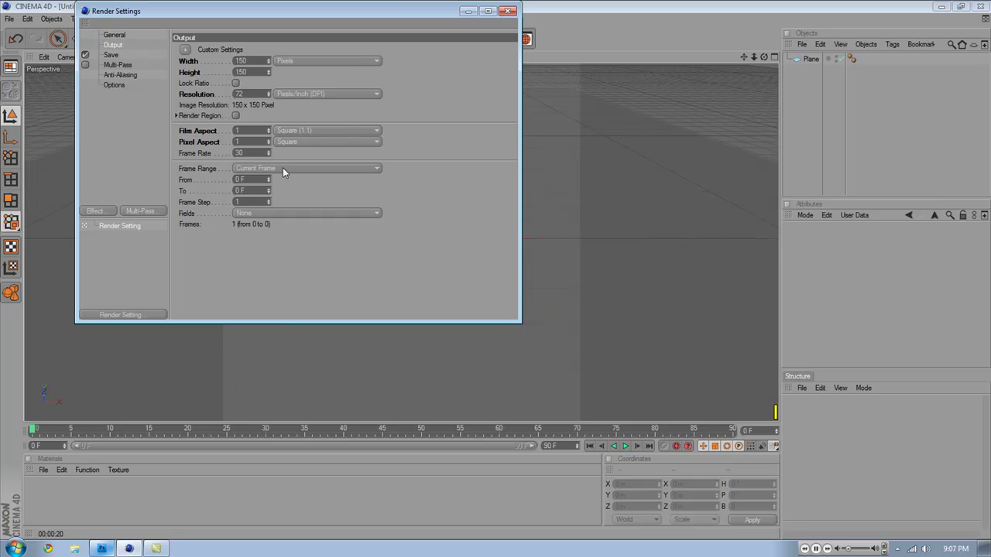
pyautogui.click(283, 167)
pyautogui.click(262, 202)
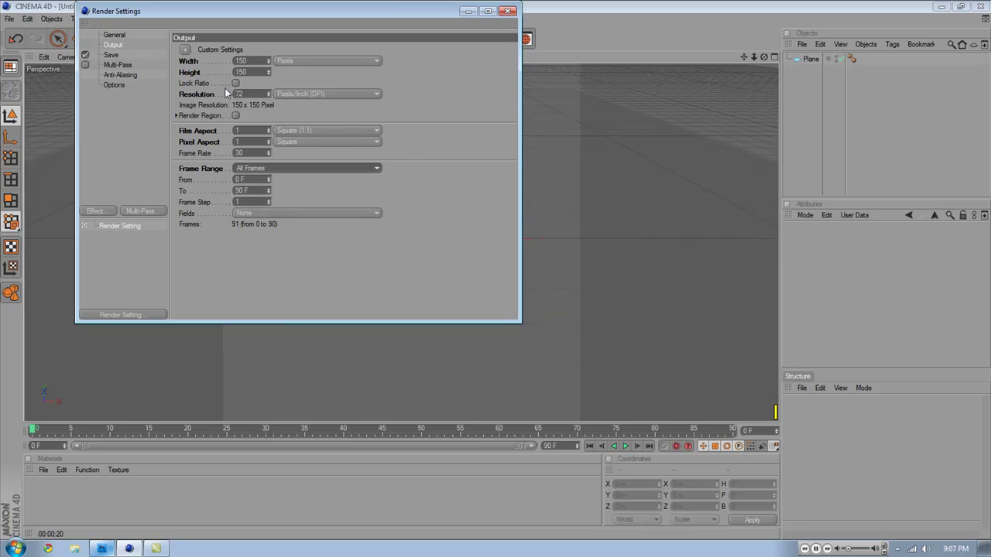
# Set the render save format to QuickTime Movie and save the output file as cinema4d in the Videos library
pyautogui.click(107, 56)
pyautogui.click(322, 83)
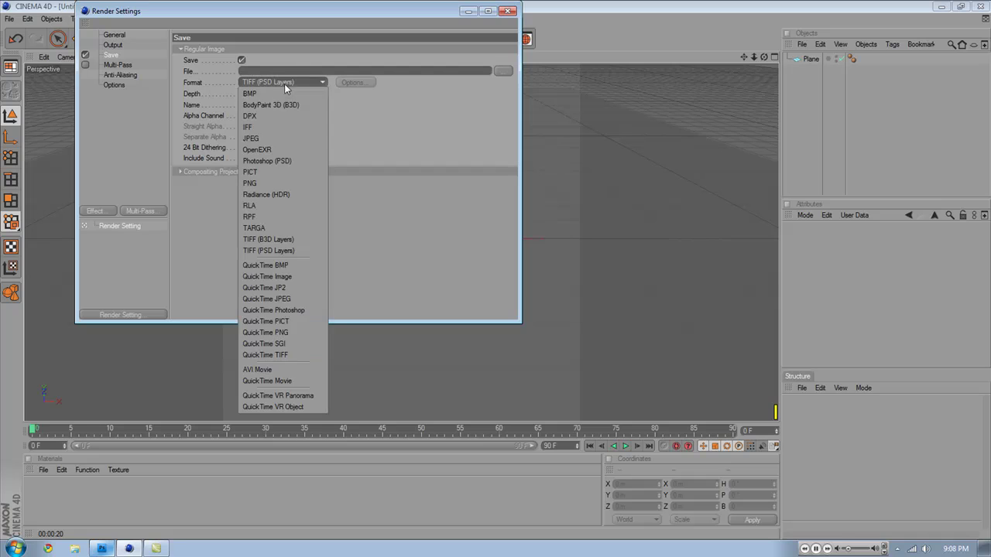
pyautogui.click(276, 379)
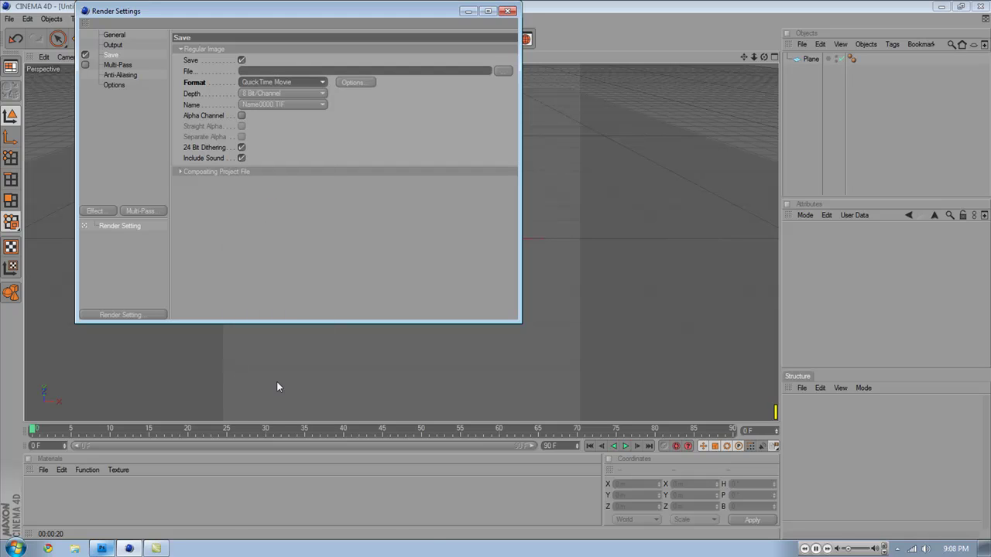
pyautogui.click(505, 72)
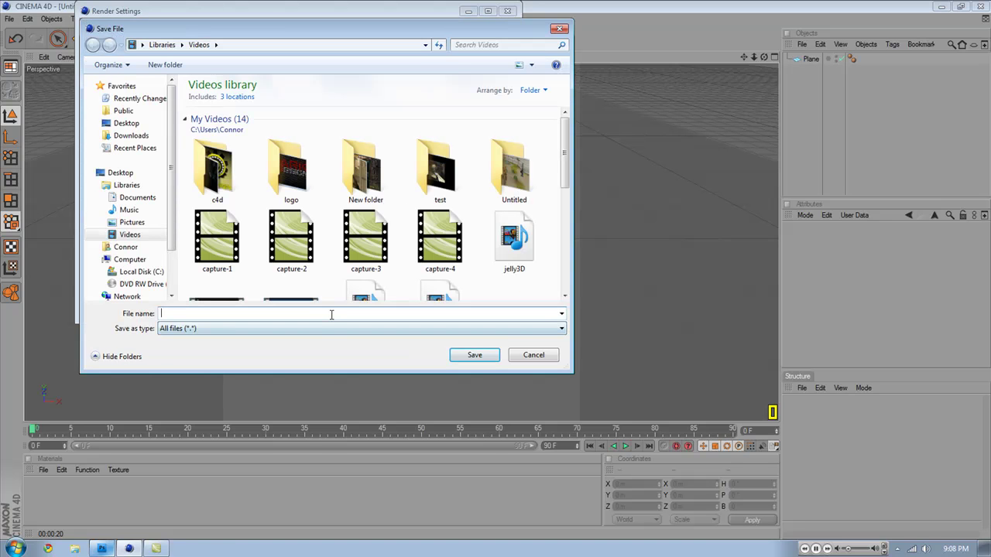
pyautogui.write('cinema4d')
pyautogui.click(480, 356)
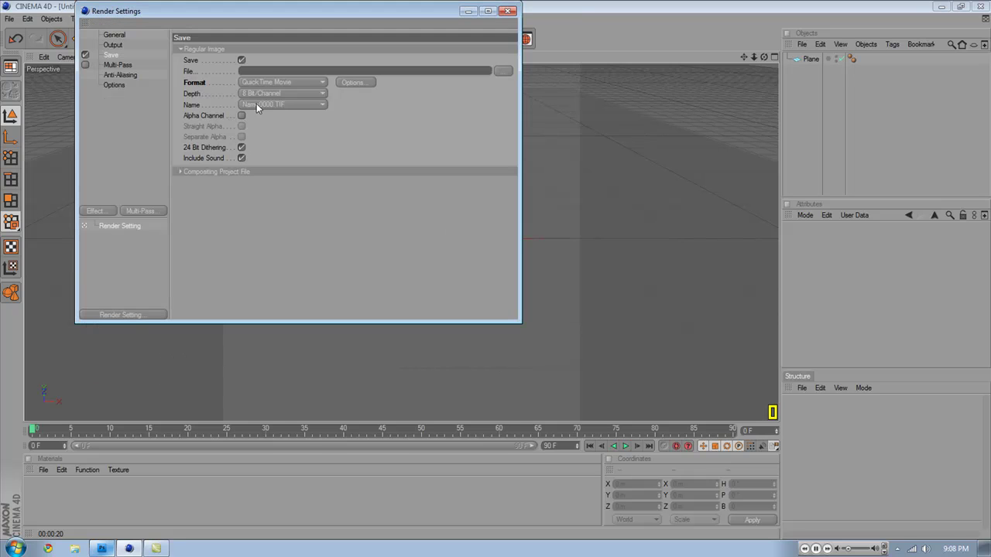
# Set the render's anti-aliasing to Best with the Sinc filter
pyautogui.click(116, 65)
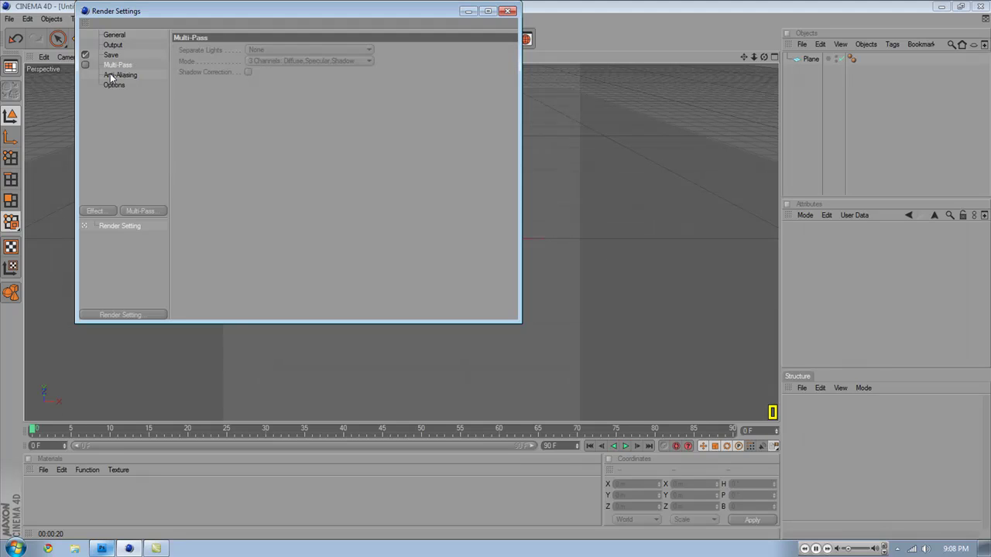
pyautogui.click(118, 75)
pyautogui.click(276, 49)
pyautogui.click(267, 83)
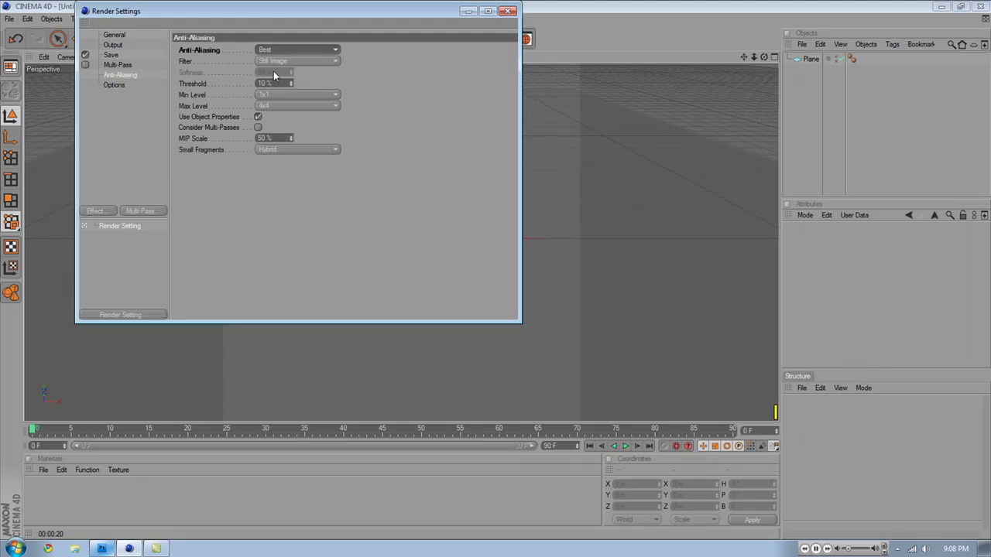
pyautogui.click(280, 61)
pyautogui.click(285, 111)
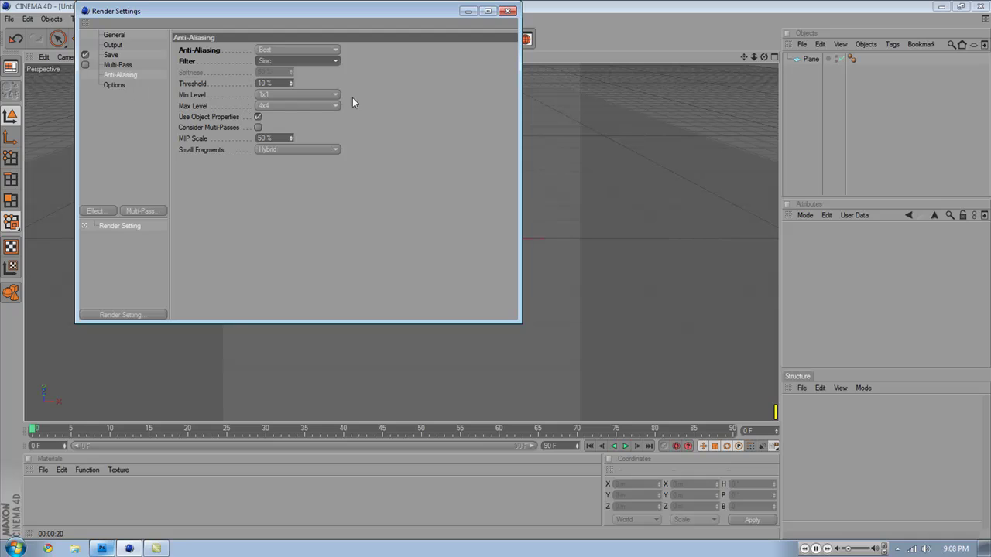
# In the render options, disable Auto Light and set Ray Threshold to 5.1 %, Ray Depth to 20, Reflection Depth to 10 and Shadow Depth to 20
pyautogui.click(114, 86)
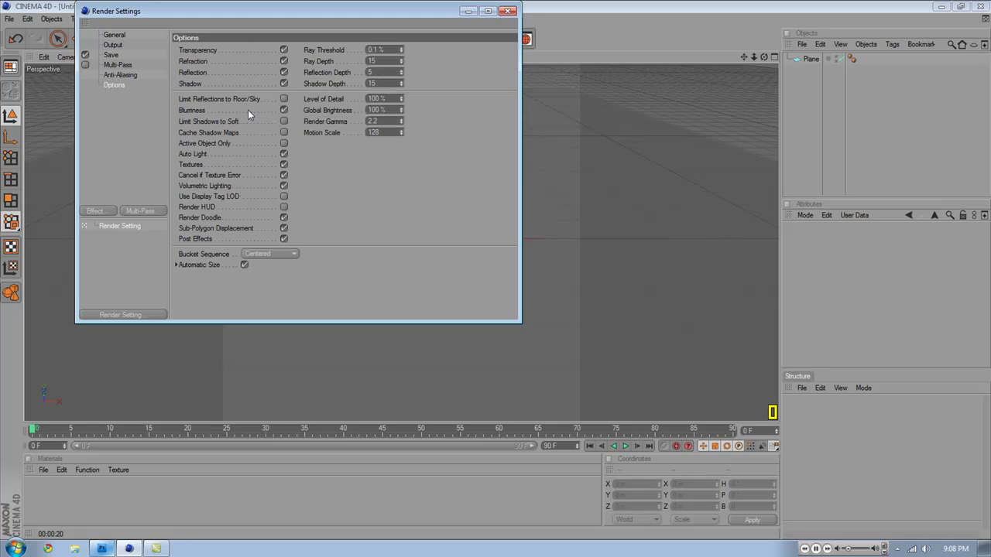
pyautogui.click(284, 154)
pyautogui.scroll(2, 397, 50)
pyautogui.scroll(4, 393, 61)
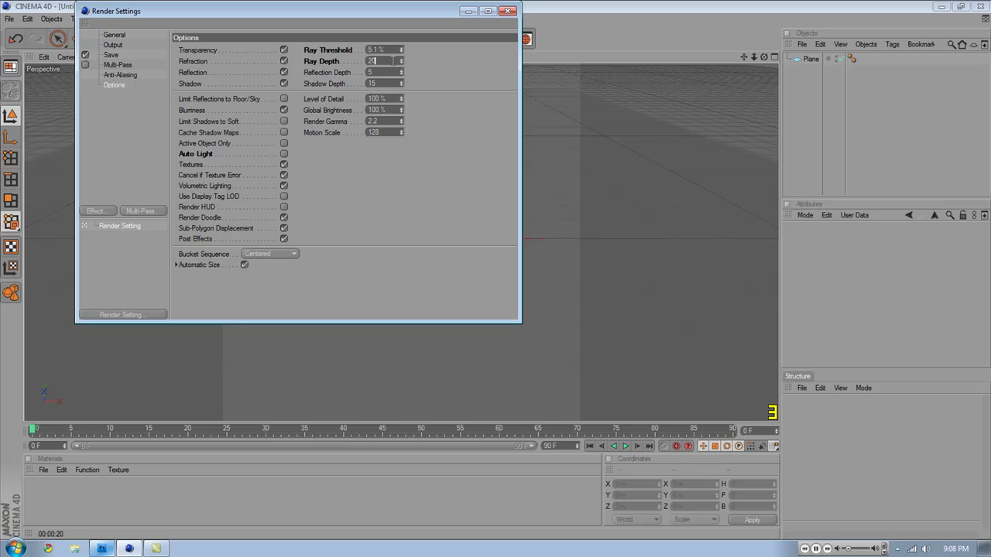
pyautogui.press('Tab')
pyautogui.write('1')
pyautogui.write('20')
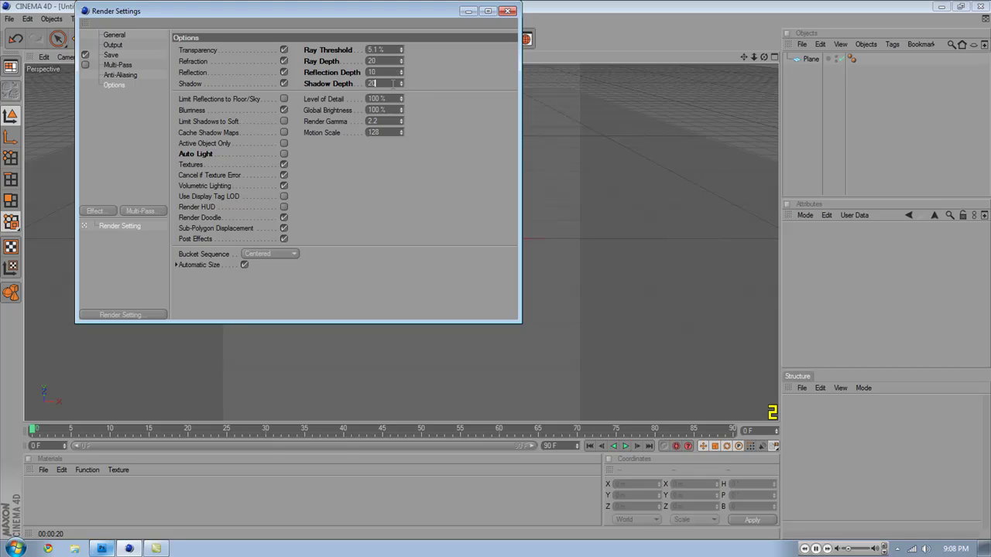
# Close the render settings
pyautogui.click(507, 11)
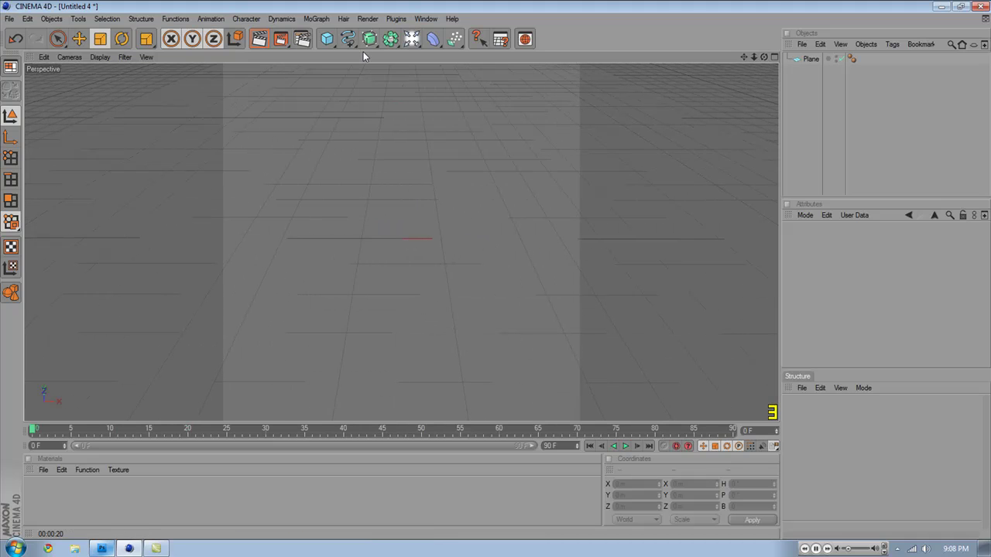
# Create a text spline reading DarkDesigns and nest it in a new Extrude NURBS object
pyautogui.click(326, 39)
pyautogui.moveTo(350, 40); pyautogui.dragTo(502, 134)
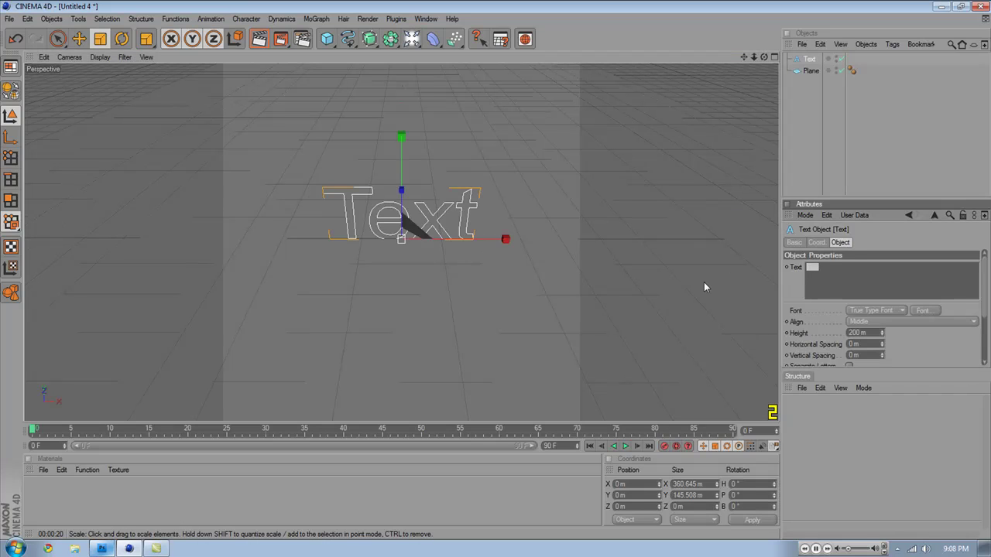
pyautogui.write('DarkDesigns')
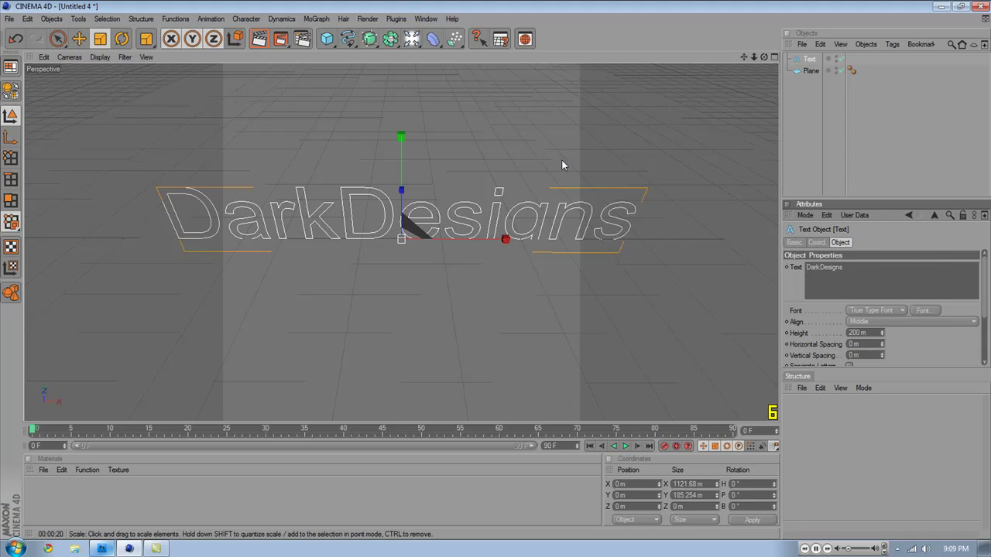
pyautogui.moveTo(377, 42); pyautogui.dragTo(502, 47)
pyautogui.moveTo(810, 72); pyautogui.dragTo(817, 60)
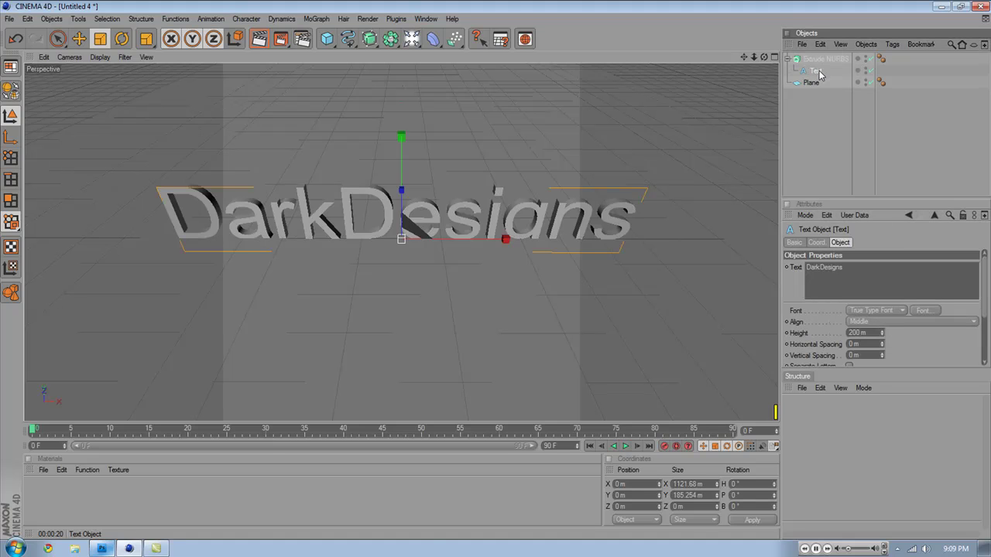
# Set the Extrude NURBS object's Z movement to 37 m
pyautogui.moveTo(368, 37); pyautogui.dragTo(610, 41)
pyautogui.click(822, 59)
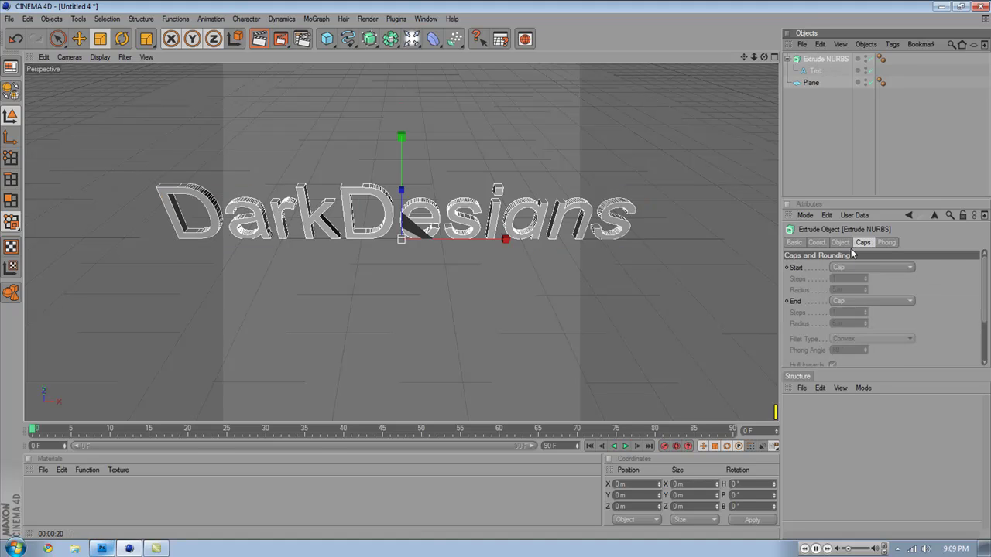
pyautogui.click(840, 242)
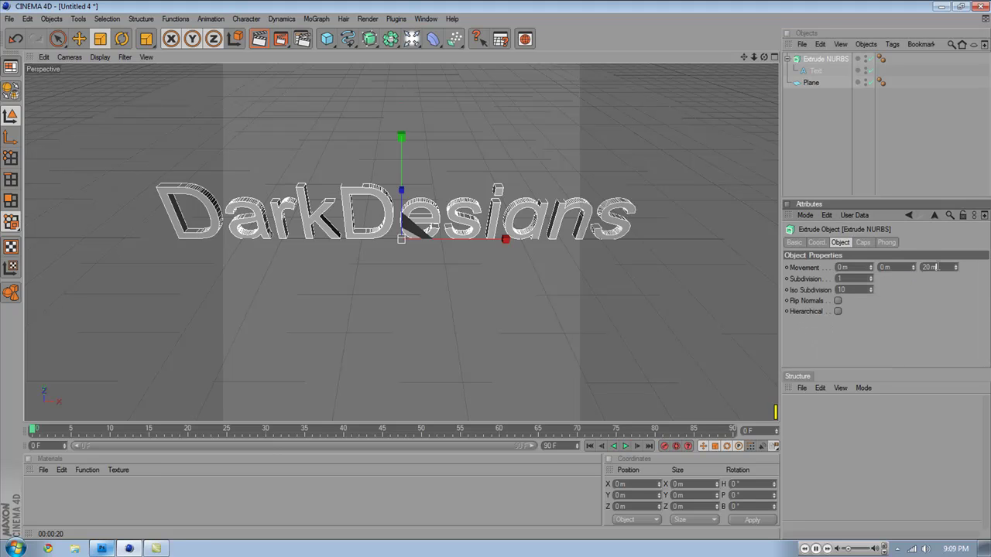
pyautogui.scroll(20, 939, 267)
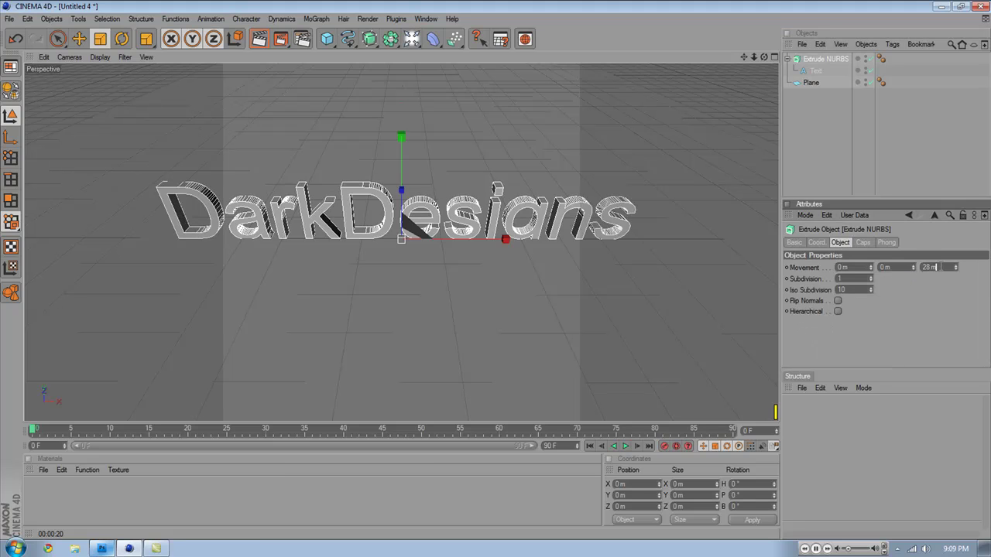
pyautogui.scroll(-3, 939, 267)
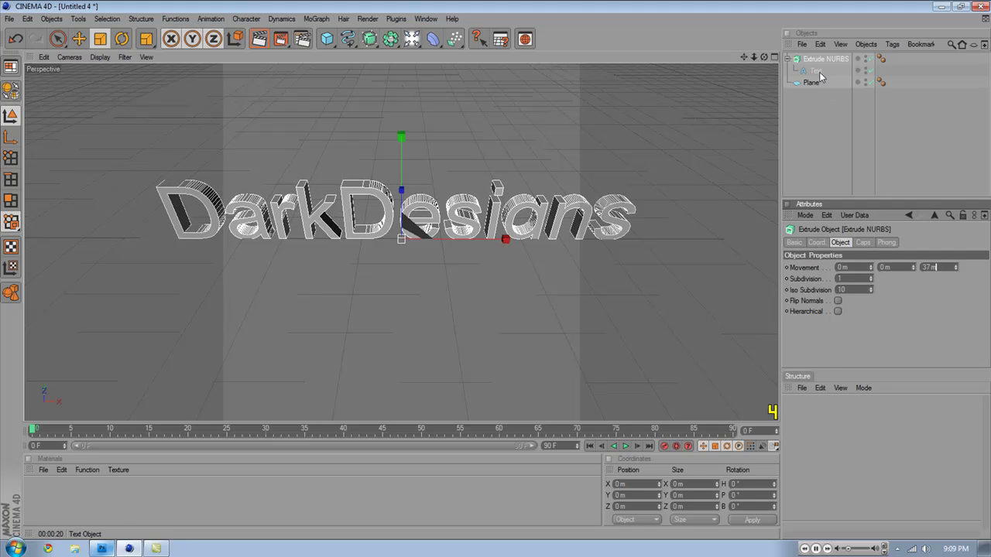
# Set both the start and end caps of the extruded text to Fillet Cap
pyautogui.click(864, 242)
pyautogui.click(867, 300)
pyautogui.click(848, 281)
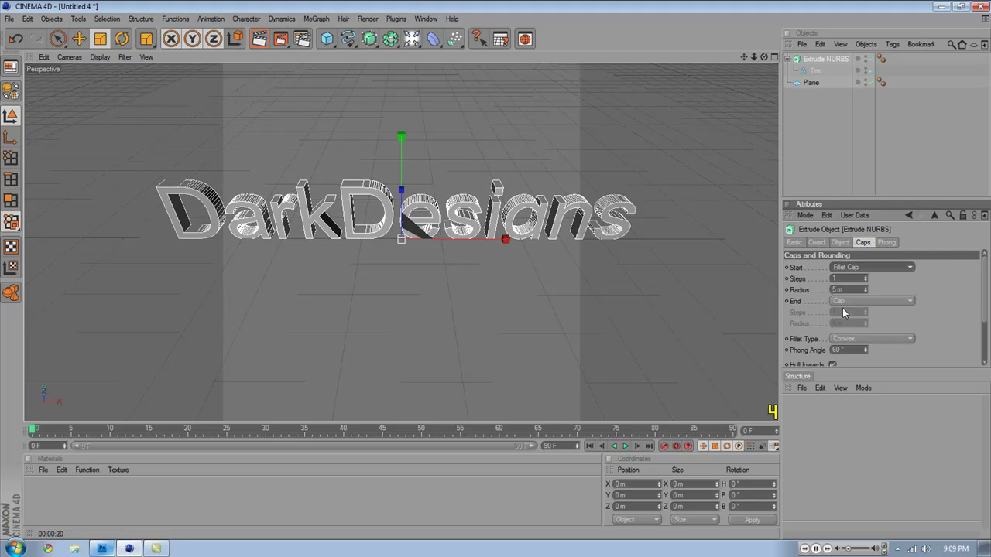
pyautogui.click(852, 298)
pyautogui.click(852, 344)
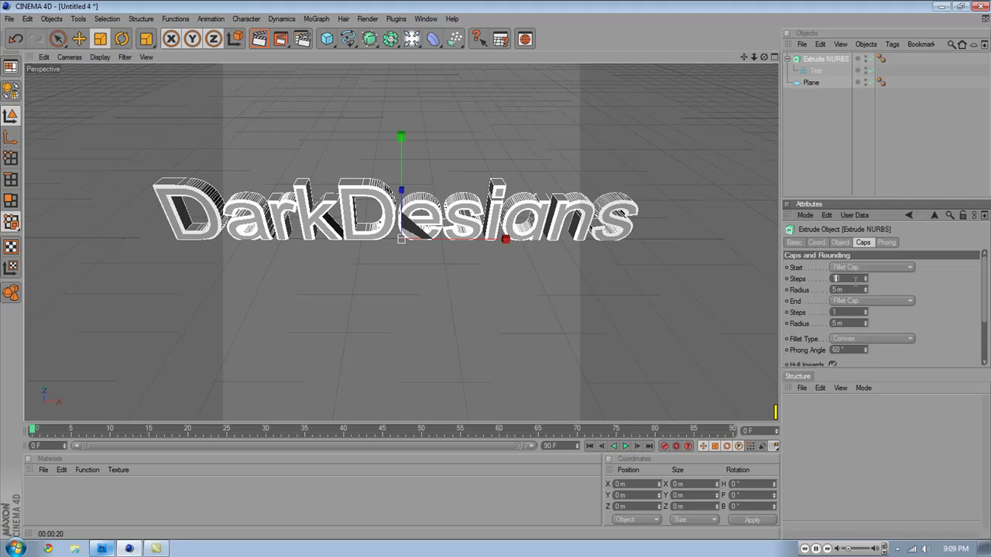
# Set the start fillet to 10 steps with a 1 m radius and the end fillet to 5 steps with a 5 m radius
pyautogui.scroll(-2, 849, 290)
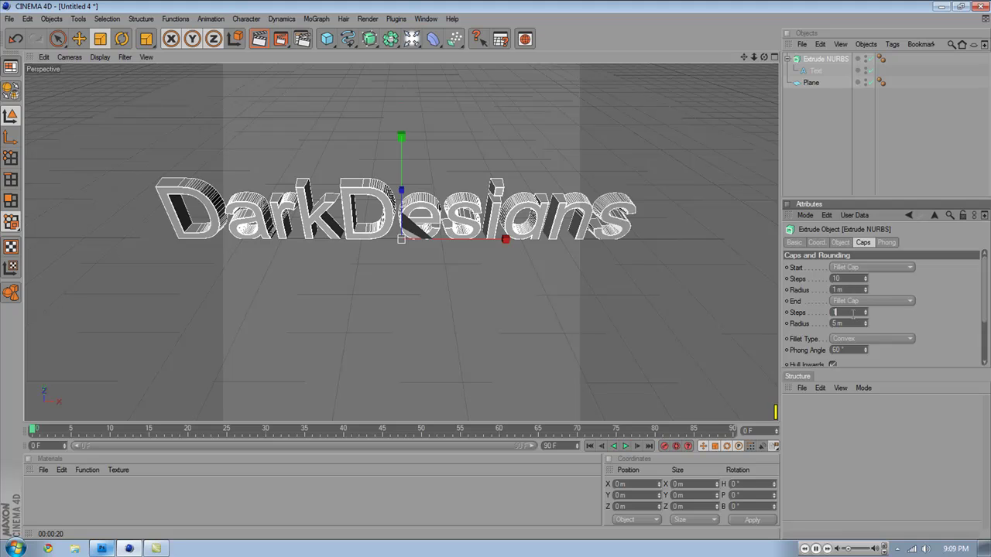
pyautogui.scroll(1, 853, 319)
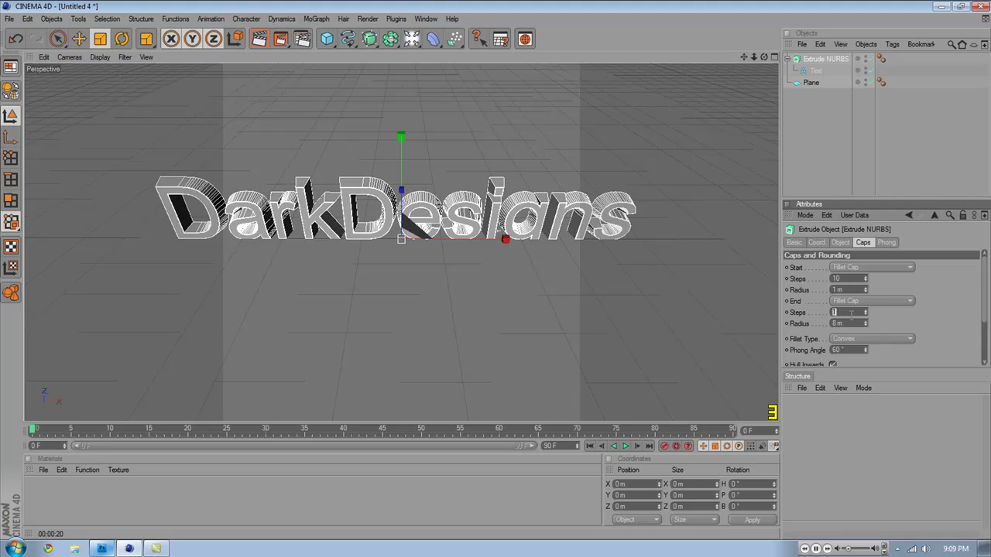
pyautogui.scroll(2, 851, 315)
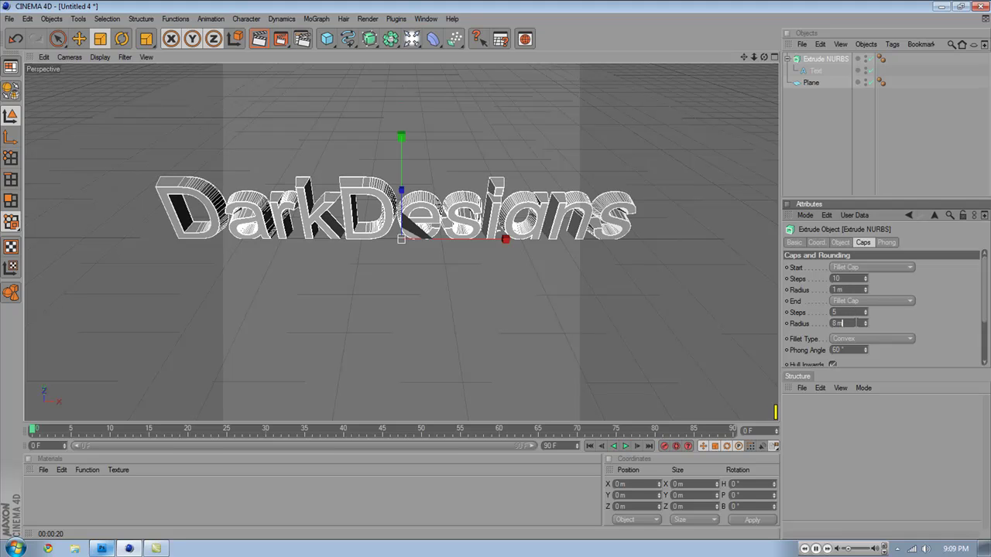
pyautogui.scroll(-2, 852, 322)
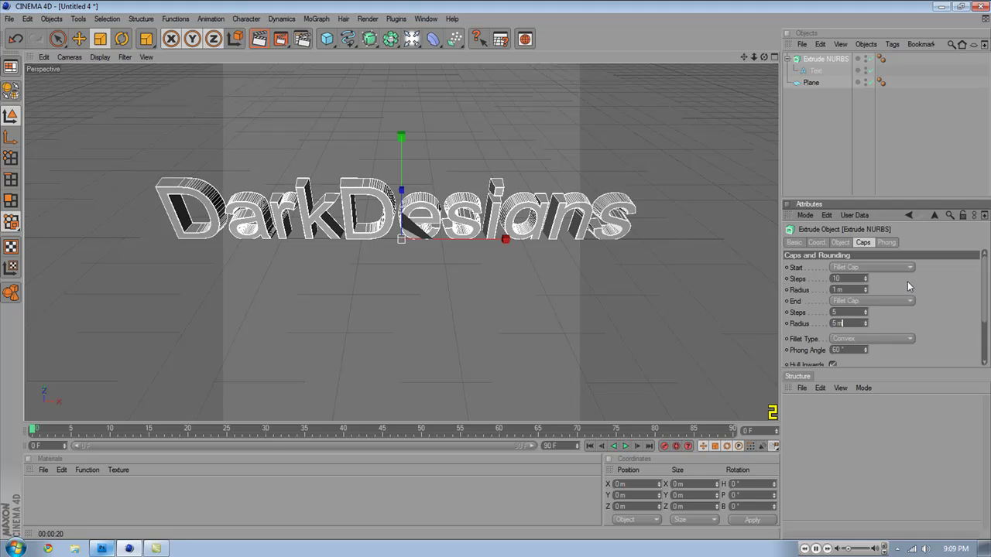
# Change the DarkDesigns text's font to Decker in Bold style
pyautogui.click(817, 71)
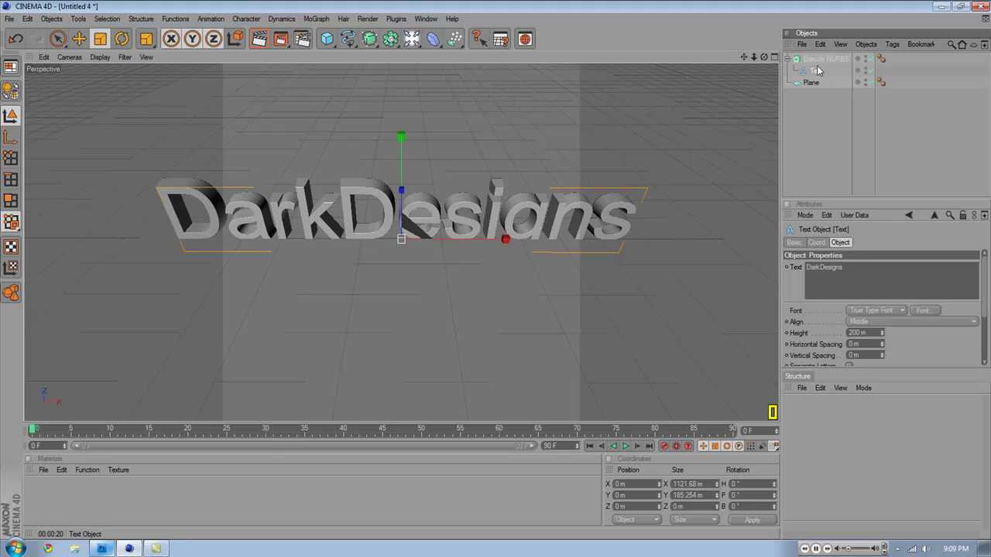
pyautogui.click(923, 310)
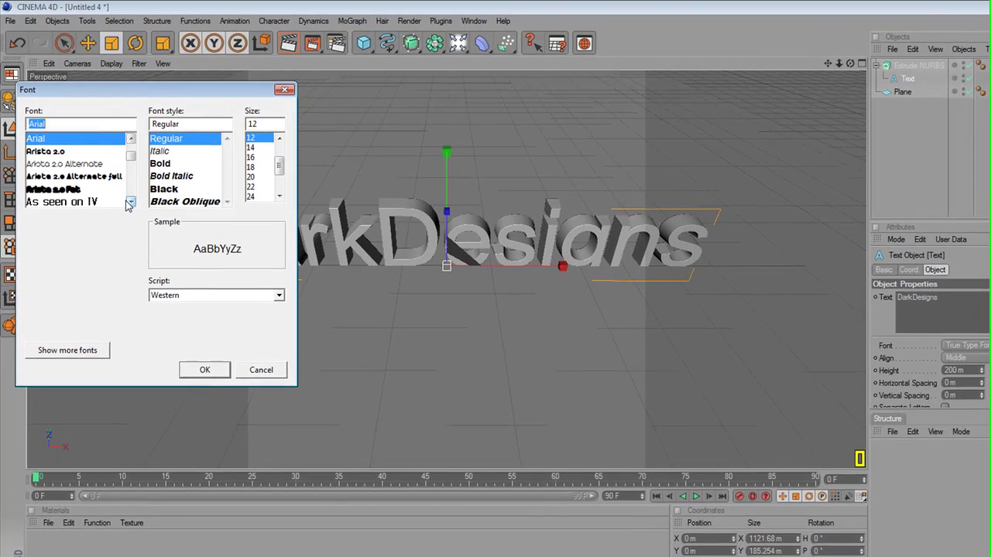
pyautogui.click(118, 184)
pyautogui.click(132, 202)
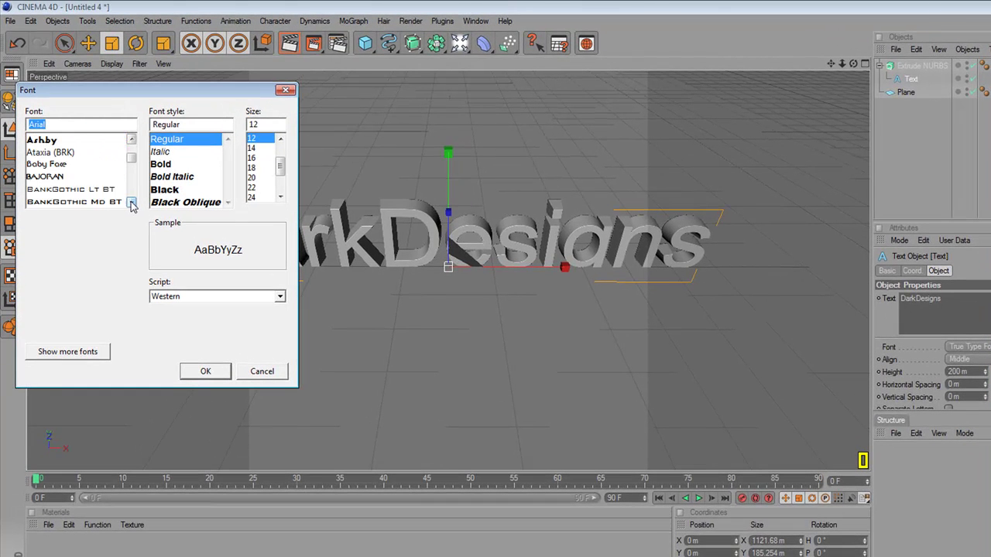
pyautogui.moveTo(132, 202); pyautogui.dragTo(132, 202)
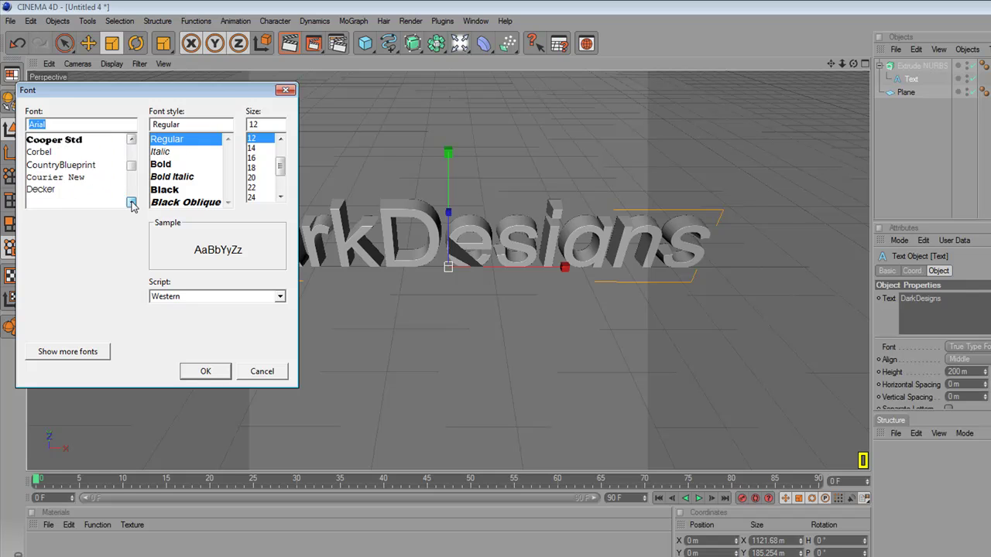
pyautogui.click(41, 190)
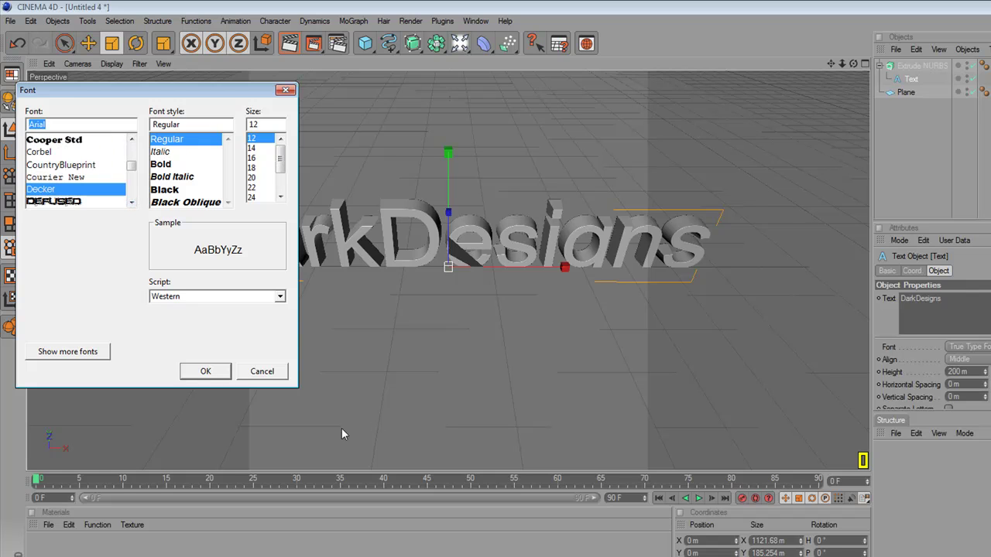
pyautogui.click(159, 153)
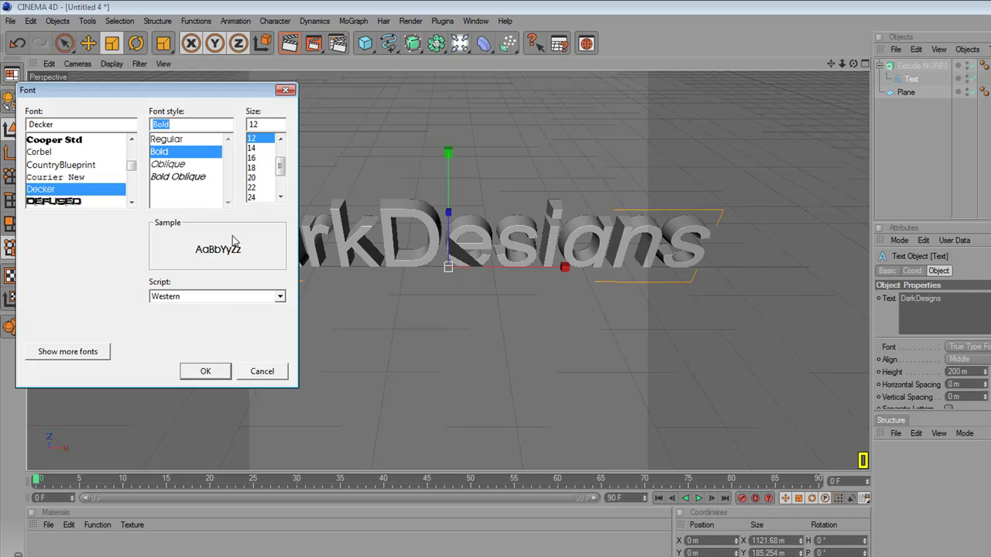
pyautogui.press('Return')
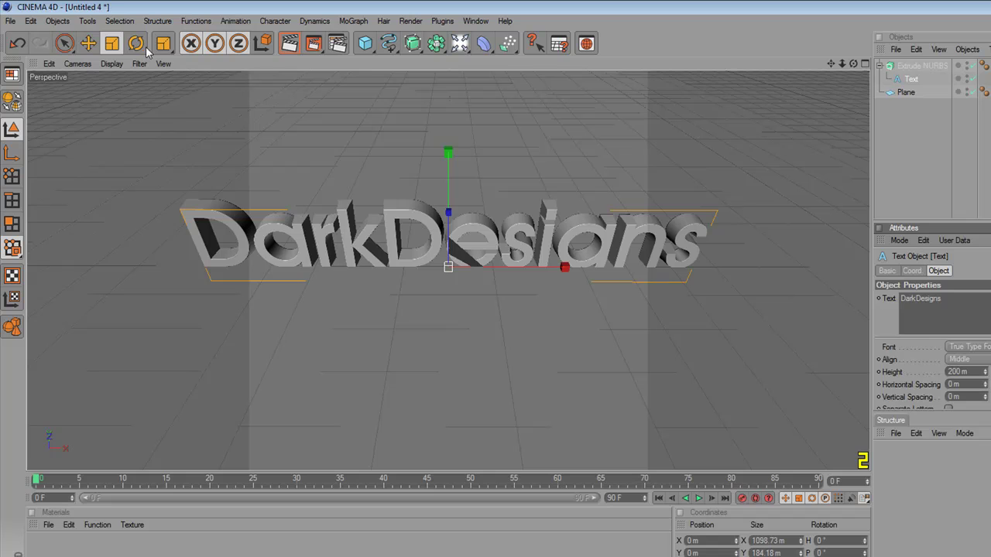
# Show all four views and move the text about 424 m along the negative Z axis
pyautogui.click(88, 43)
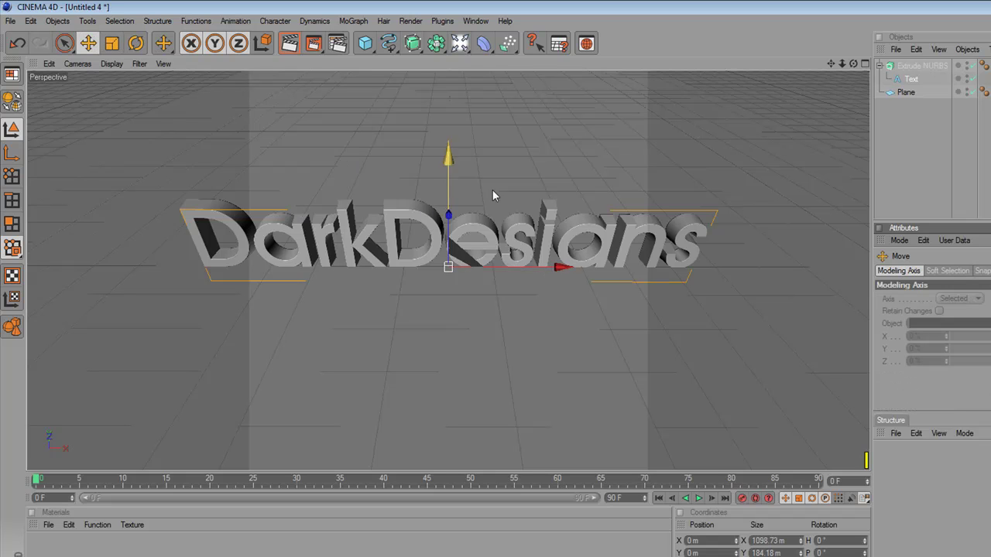
pyautogui.click(865, 64)
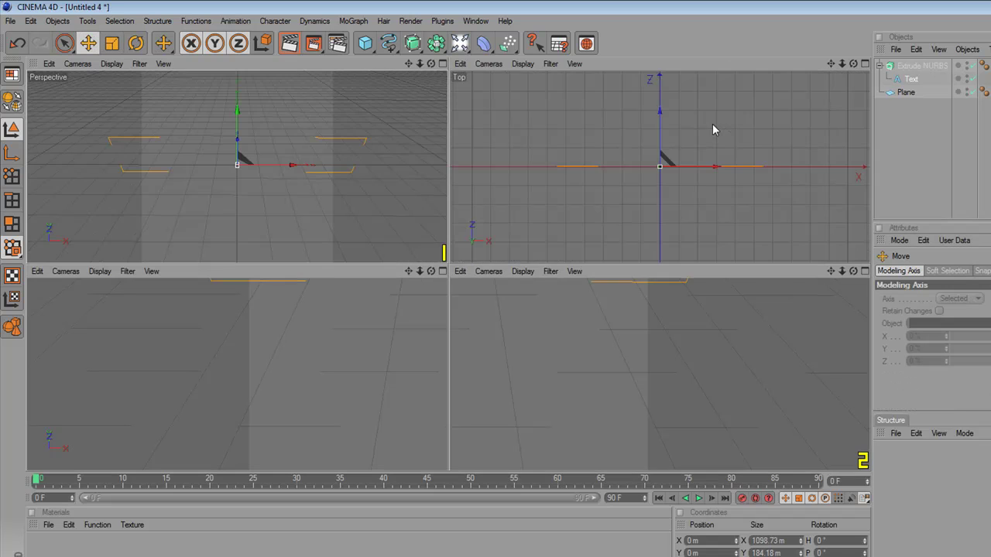
pyautogui.moveTo(661, 110); pyautogui.dragTo(660, 0)
pyautogui.moveTo(659, 81); pyautogui.dragTo(659, 192)
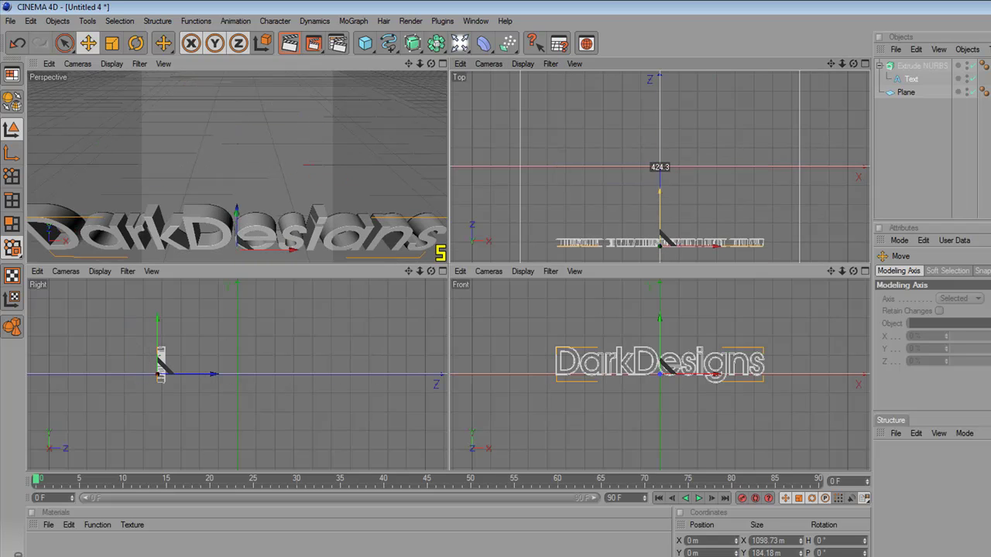
# Try to rotate the text about -95° in pitch and undo the rotation
pyautogui.click(135, 43)
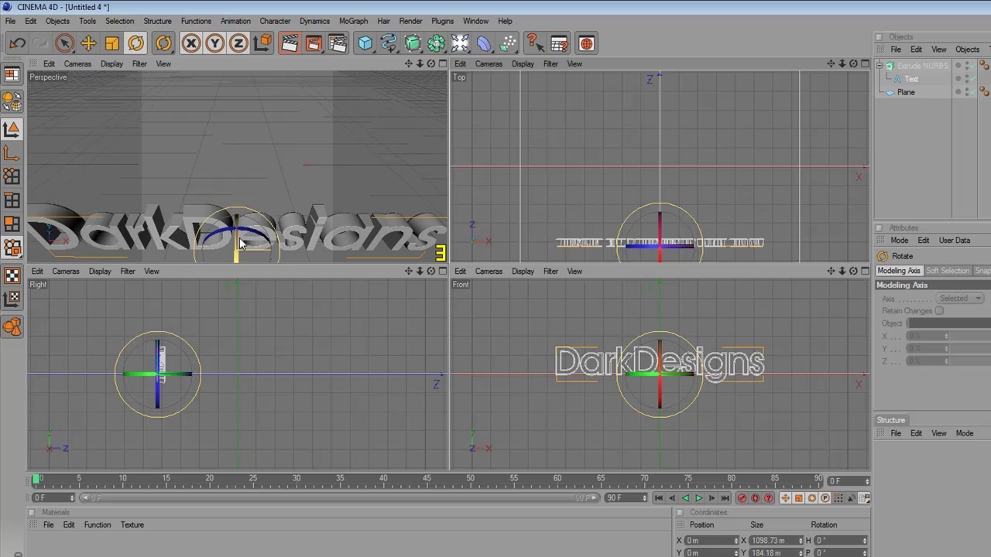
pyautogui.moveTo(237, 234); pyautogui.dragTo(229, 197)
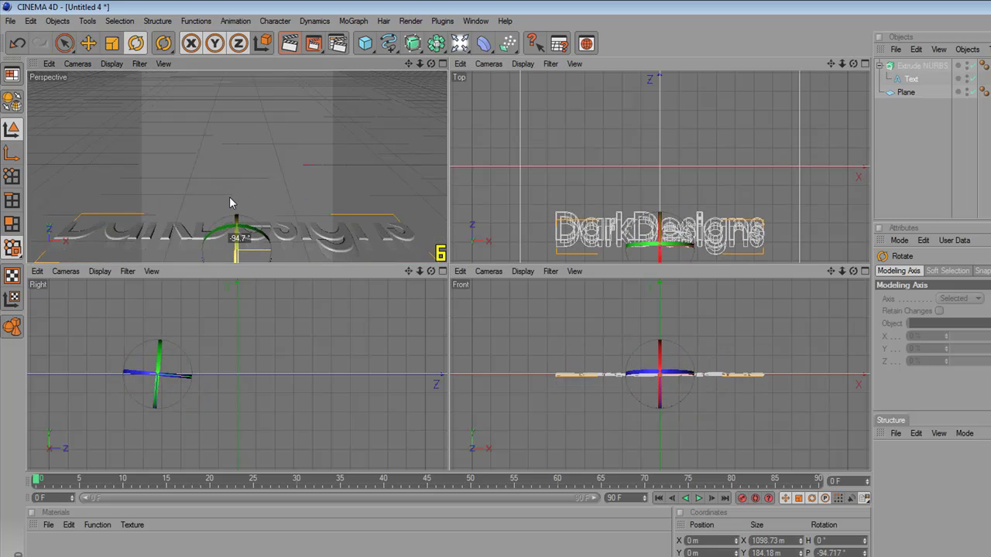
pyautogui.hotkey('ctrl', 'z')
pyautogui.hotkey('ctrl', 'z')
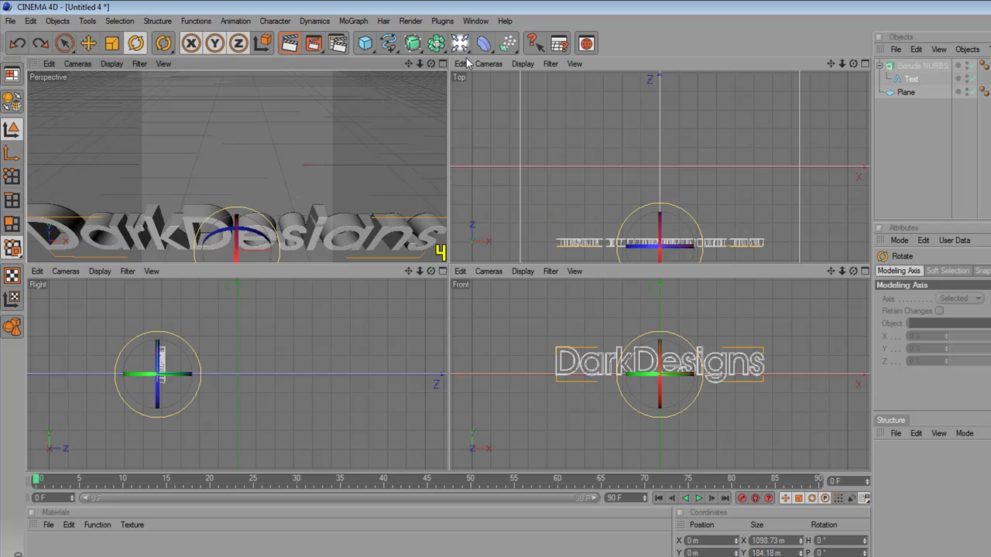
# Return to the single perspective view and delete the Extrude NURBS object together with its text
pyautogui.click(441, 63)
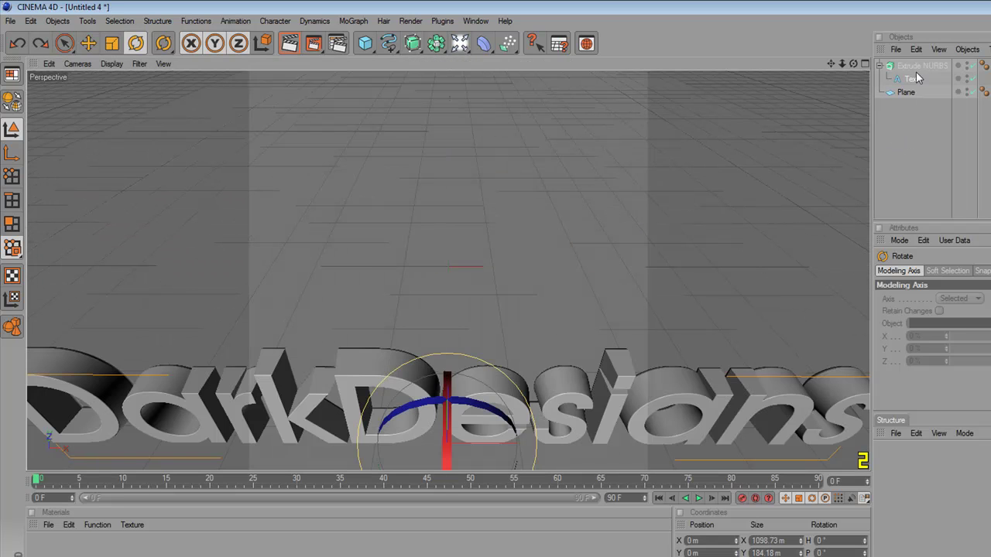
pyautogui.click(918, 66)
pyautogui.press('Delete')
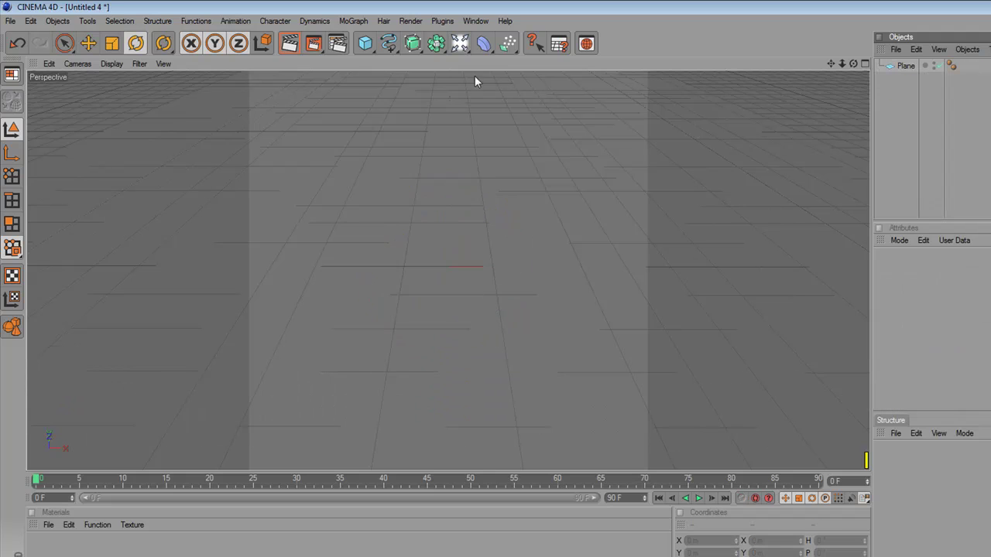
# Add a new text spline reading DarkDesigns and nest it in a new Extrude NURBS object
pyautogui.moveTo(384, 44); pyautogui.dragTo(565, 148)
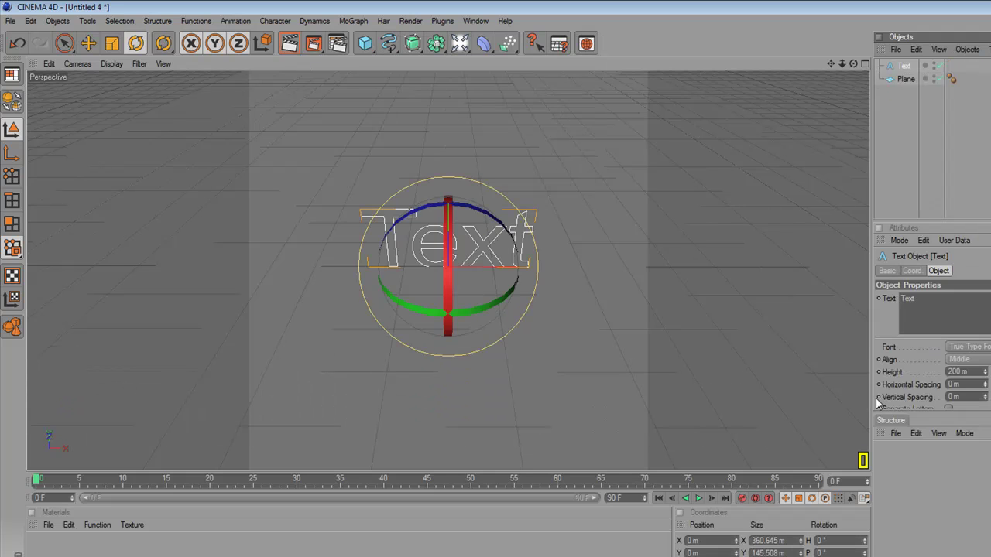
pyautogui.doubleClick(971, 307)
pyautogui.write('Dark')
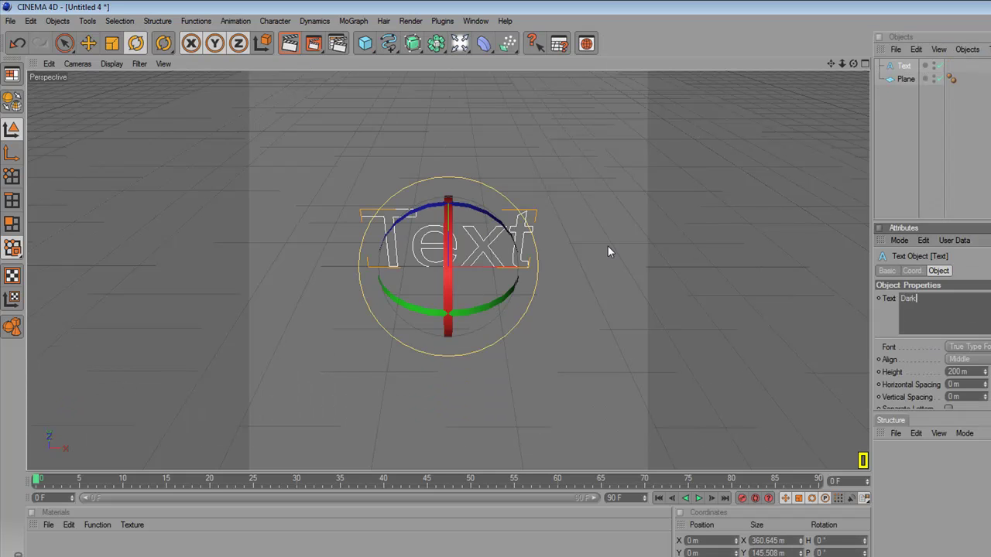
pyautogui.write('Designs')
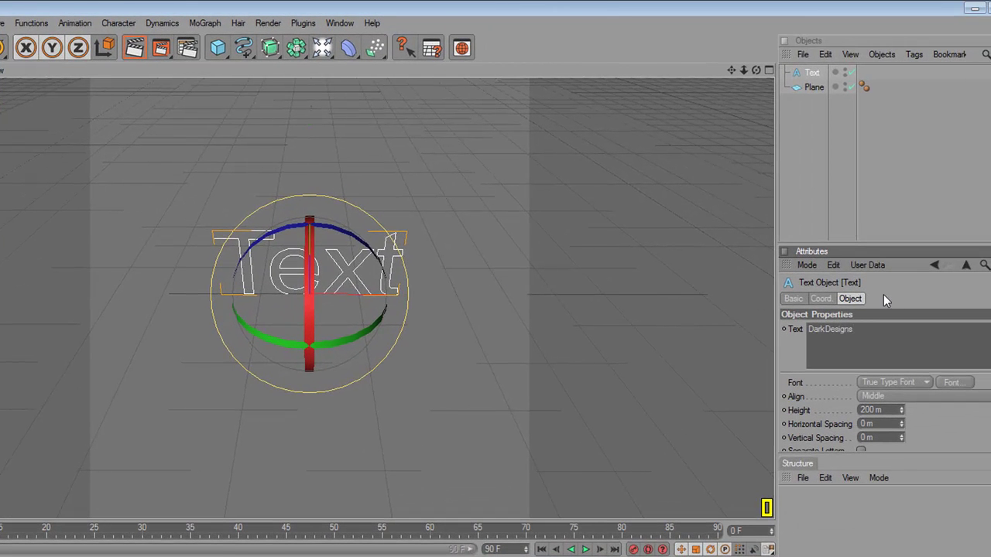
pyautogui.click(883, 295)
pyautogui.moveTo(270, 50); pyautogui.dragTo(391, 66)
pyautogui.moveTo(818, 86); pyautogui.dragTo(821, 76)
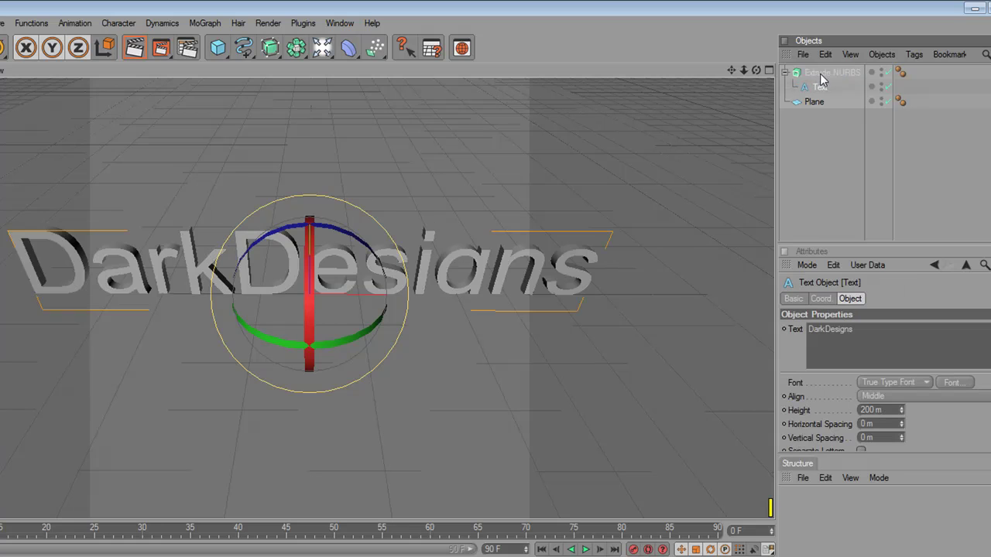
# Set both the start and end caps of the Extrude NURBS object to Fillet Cap
pyautogui.click(830, 72)
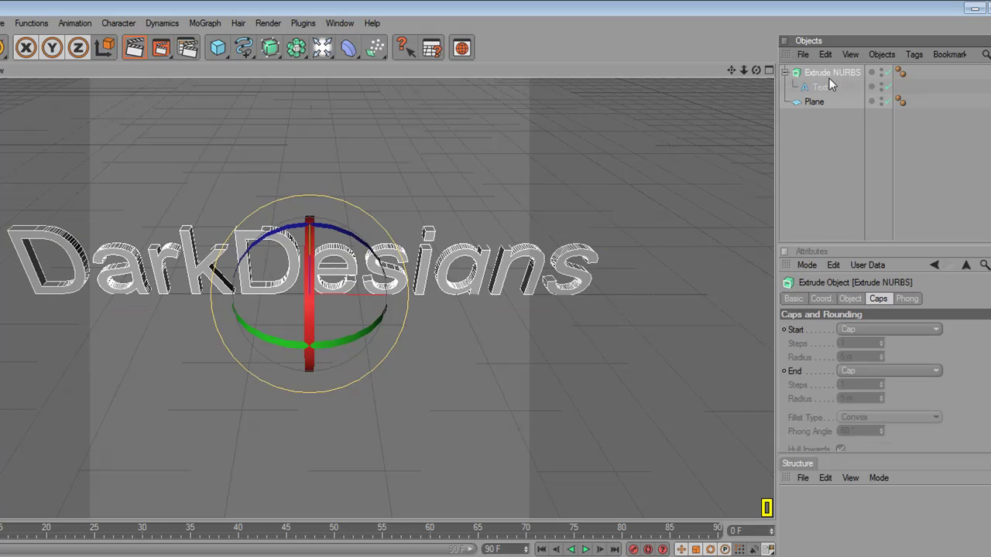
pyautogui.click(881, 330)
pyautogui.click(876, 383)
pyautogui.click(883, 372)
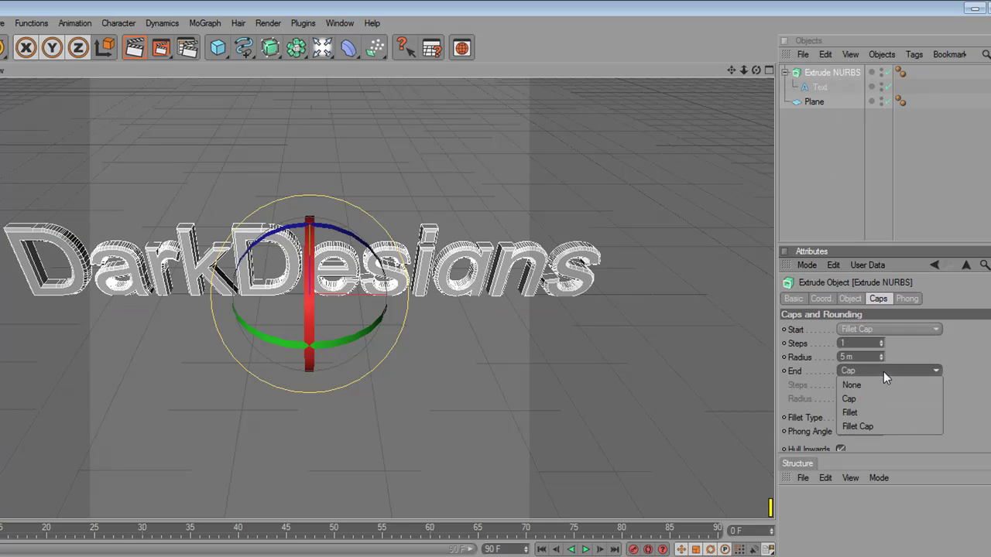
pyautogui.click(877, 424)
# Set the start cap fillet to 10 steps with a 1 m radius, and the end cap fillet to 5 steps
pyautogui.scroll(3, 867, 347)
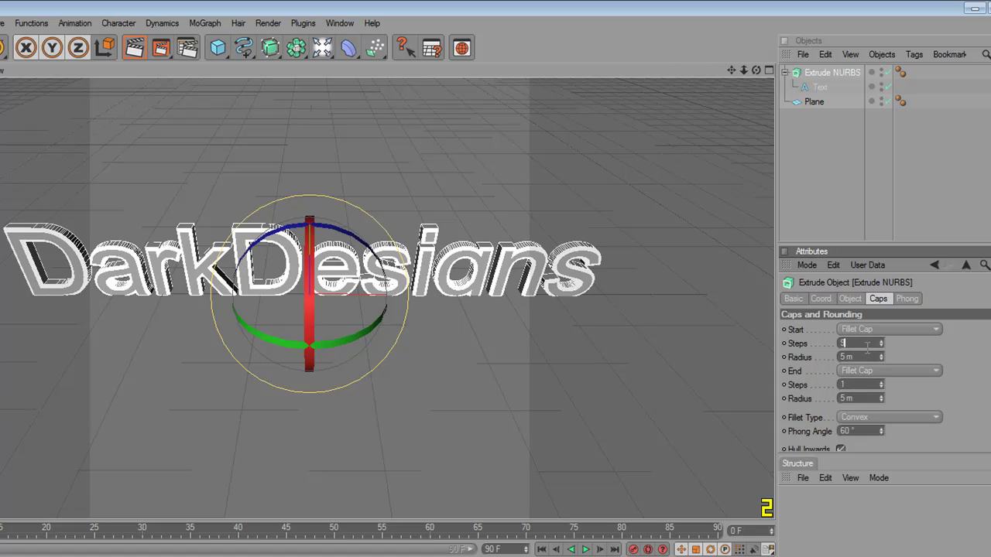
pyautogui.scroll(-3, 868, 356)
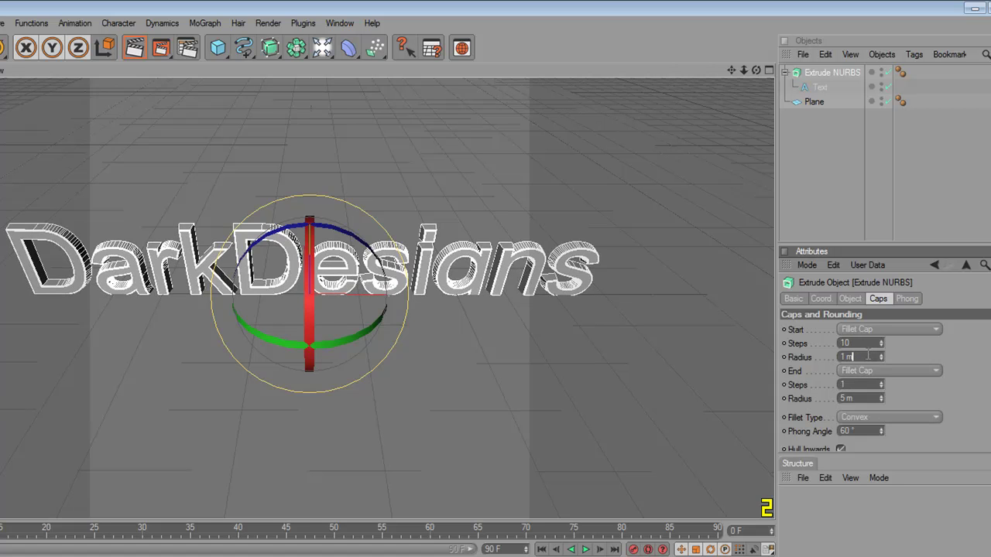
pyautogui.write('4')
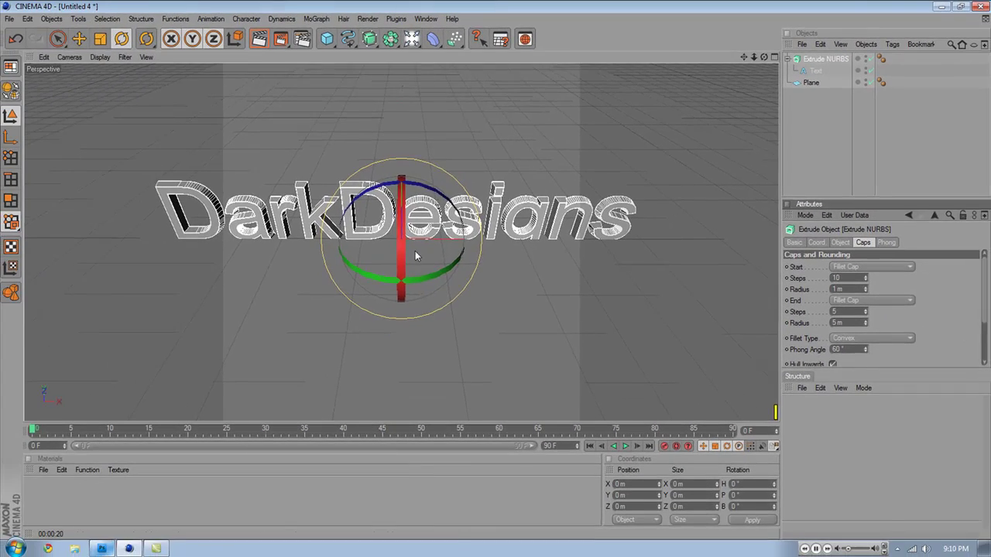
# Rotate the extruded DarkDesigns text to a pitch of -90° so it lies flat on the plane
pyautogui.moveTo(305, 261); pyautogui.dragTo(305, 261)
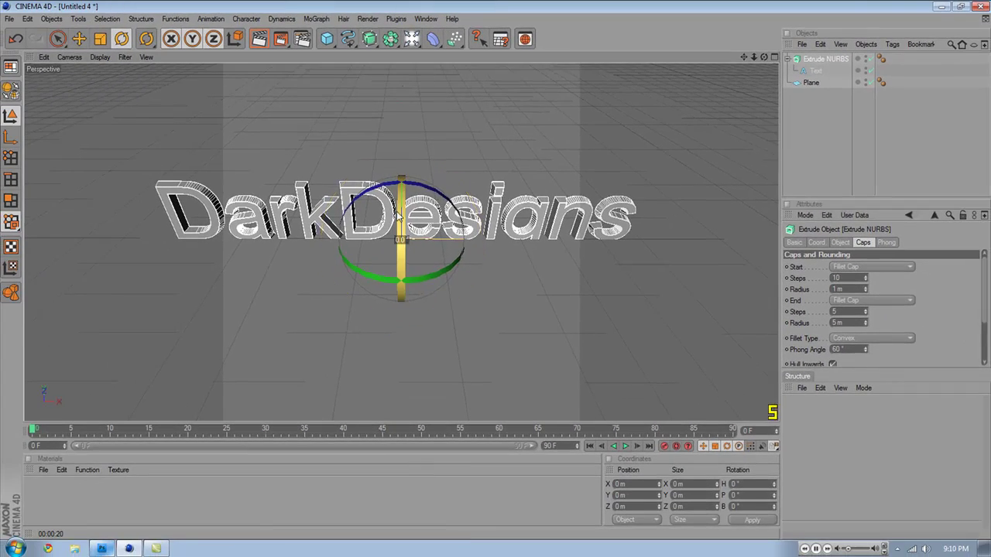
pyautogui.moveTo(398, 217); pyautogui.dragTo(395, 184)
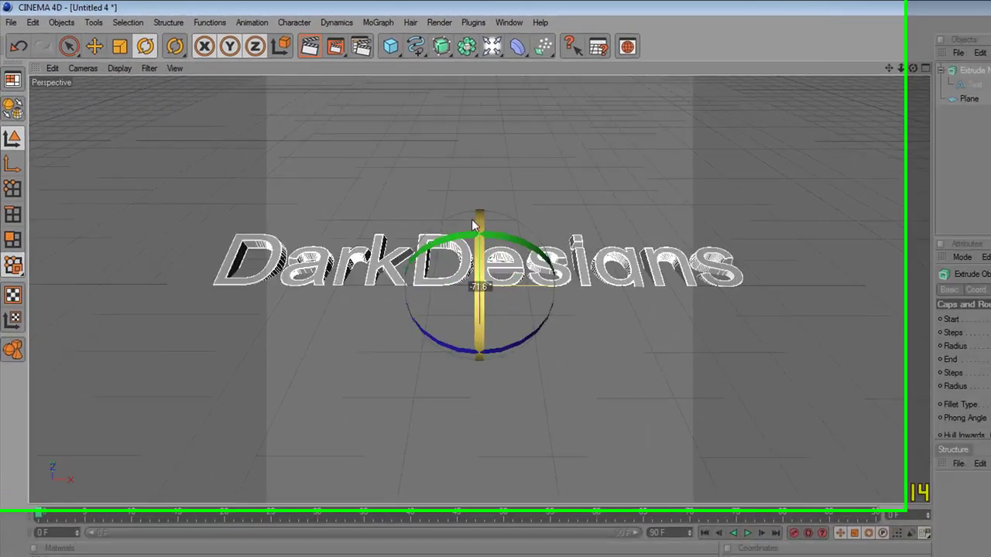
pyautogui.moveTo(473, 225); pyautogui.dragTo(474, 229)
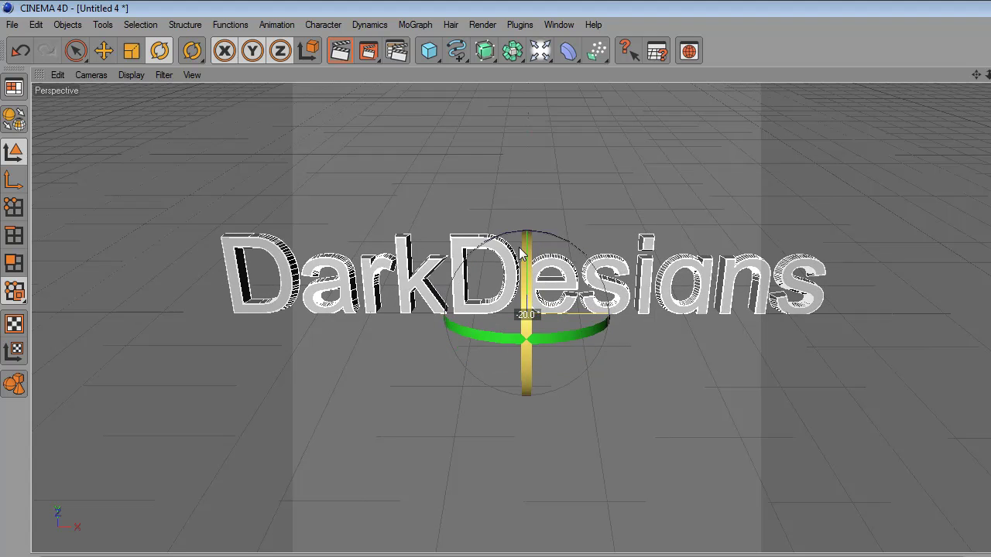
pyautogui.moveTo(520, 253); pyautogui.dragTo(527, 195)
# Raise the flat extruded text to a Y position of 10 m above the plane
pyautogui.click(106, 50)
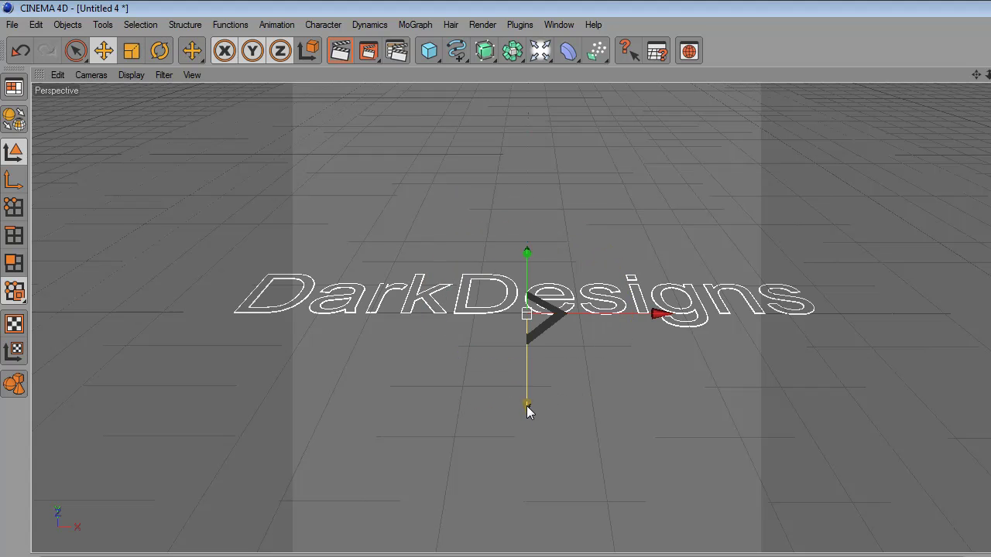
pyautogui.moveTo(527, 405)
pyautogui.mouseDown()
pyautogui.moveTo(526, 393)
pyautogui.moveTo(527, 404)
pyautogui.mouseUp()
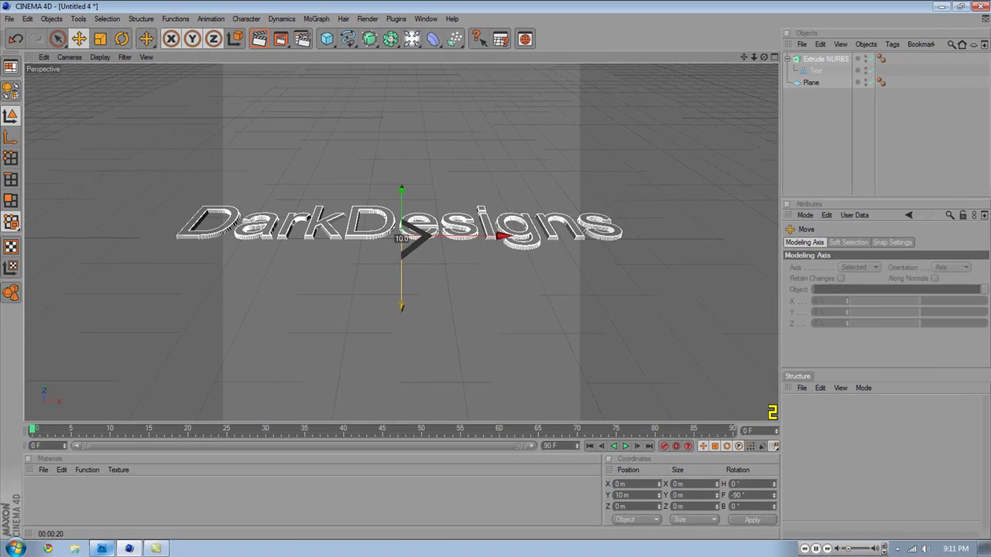
pyautogui.moveTo(401, 306); pyautogui.dragTo(401, 307)
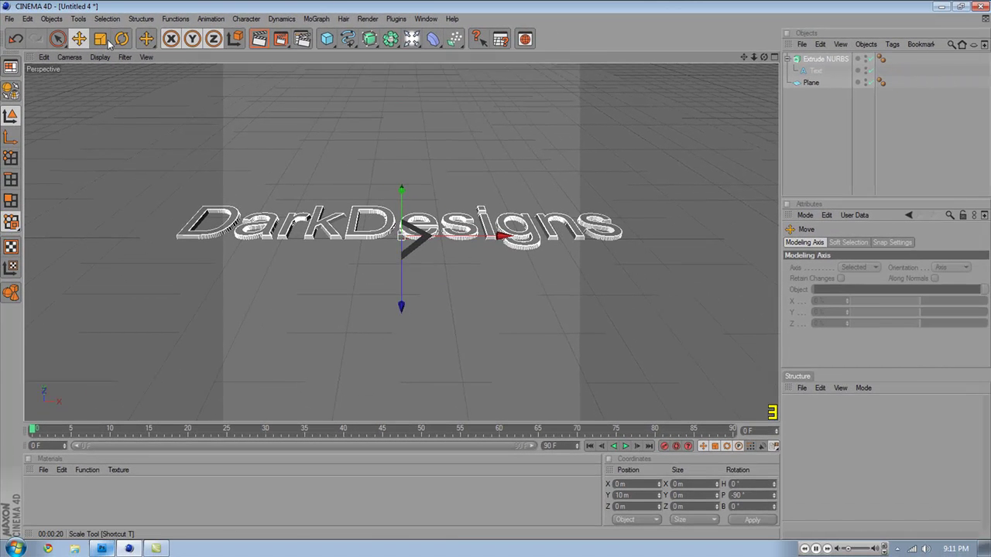
# Move the extruded text to about -422 m in Z and scale it uniformly down to about half its size
pyautogui.moveTo(402, 191); pyautogui.dragTo(401, 316)
pyautogui.press('t')
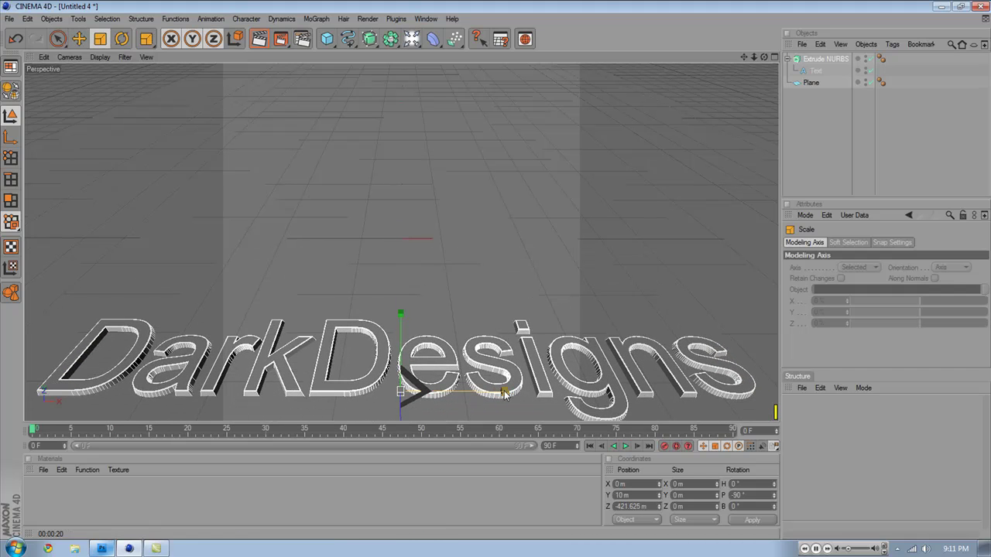
pyautogui.moveTo(504, 393)
pyautogui.mouseDown()
pyautogui.moveTo(459, 392)
pyautogui.moveTo(504, 393)
pyautogui.mouseUp()
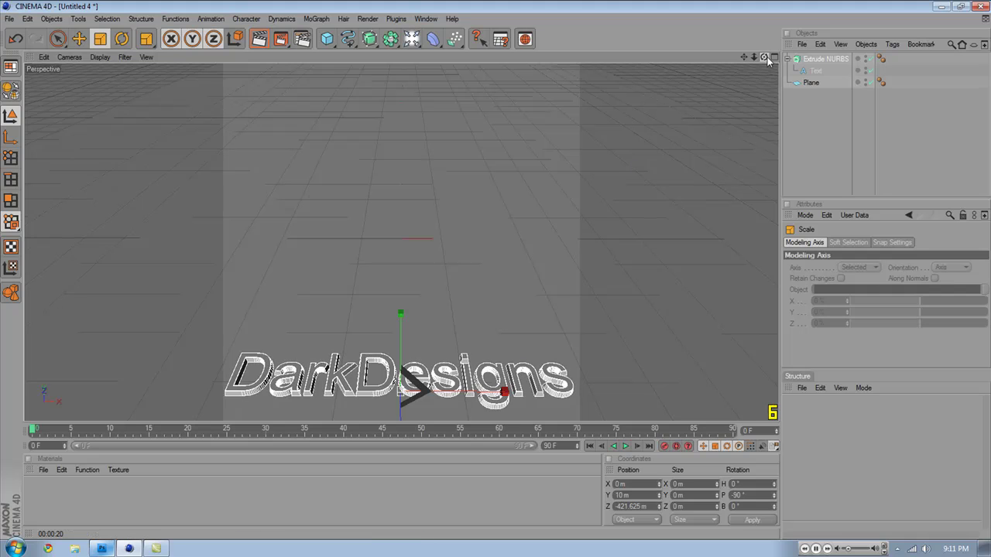
# Lower the perspective viewing angle, show all four views and move the text to about -299 m in Z
pyautogui.moveTo(764, 57)
pyautogui.mouseDown()
pyautogui.moveTo(764, 37)
pyautogui.moveTo(764, 47)
pyautogui.mouseUp()
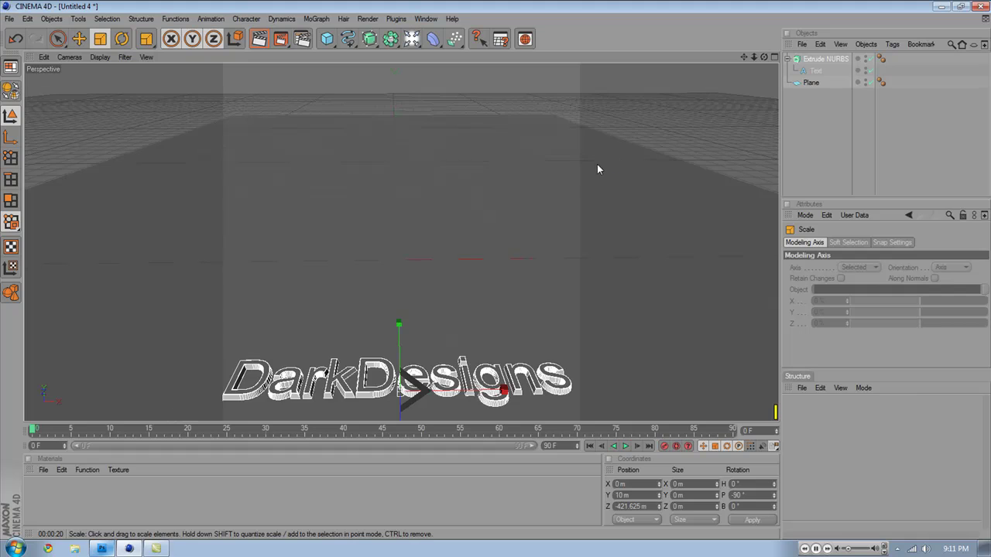
pyautogui.scroll(3, 599, 162)
pyautogui.click(815, 61)
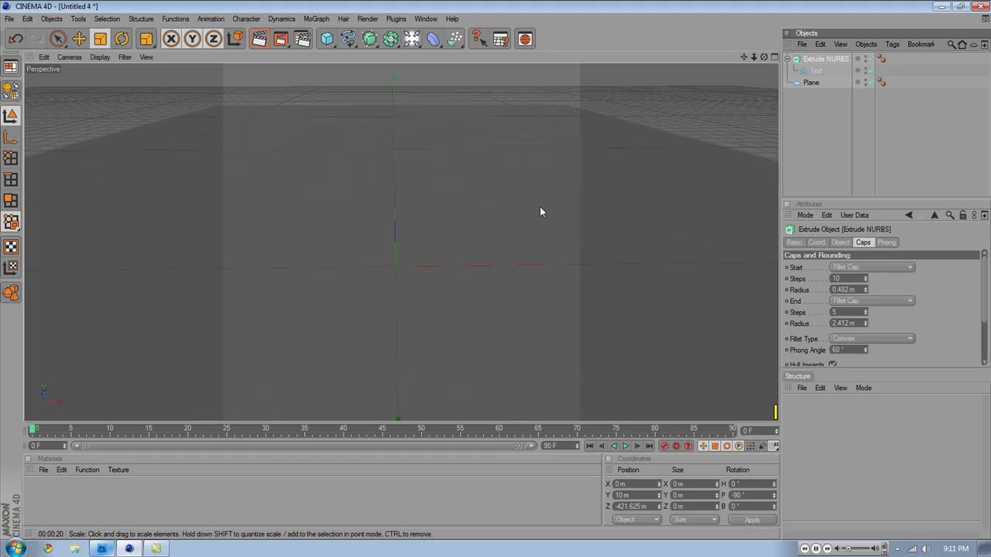
pyautogui.moveTo(765, 58); pyautogui.dragTo(765, 57)
pyautogui.click(774, 57)
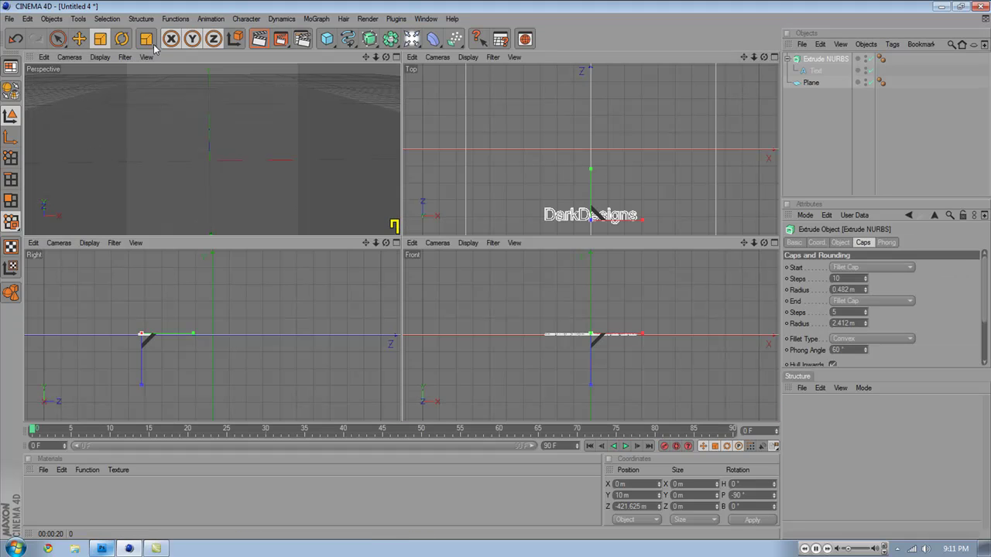
pyautogui.press('e')
pyautogui.moveTo(590, 177); pyautogui.dragTo(591, 156)
# Scale the extruded text down further, return to the single perspective view and deselect the text object
pyautogui.click(100, 40)
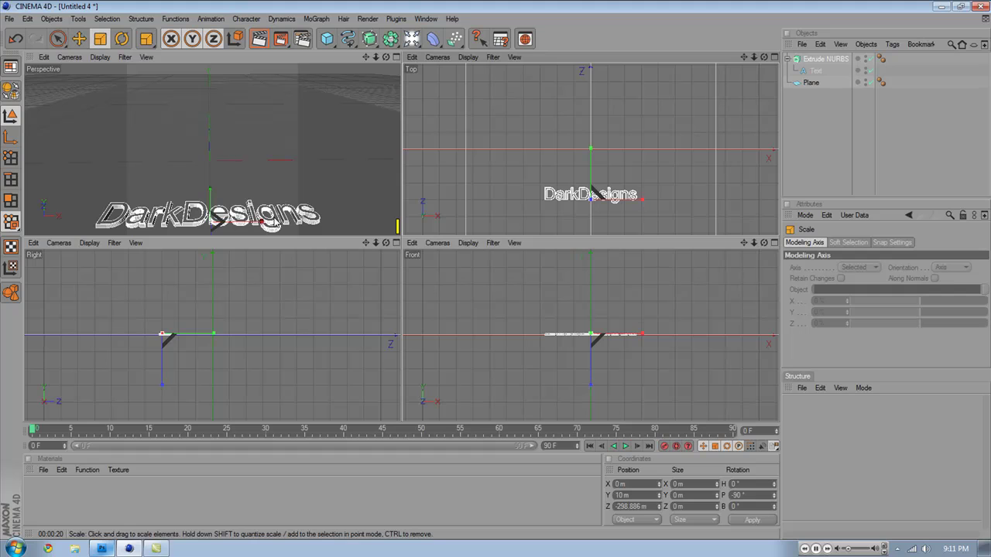
pyautogui.moveTo(262, 221); pyautogui.dragTo(232, 218)
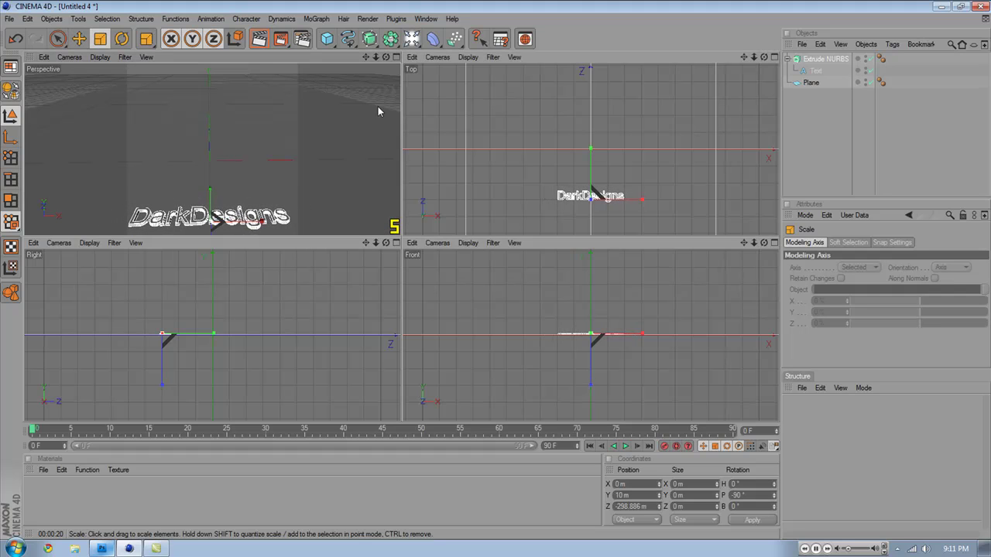
pyautogui.click(397, 56)
pyautogui.click(838, 129)
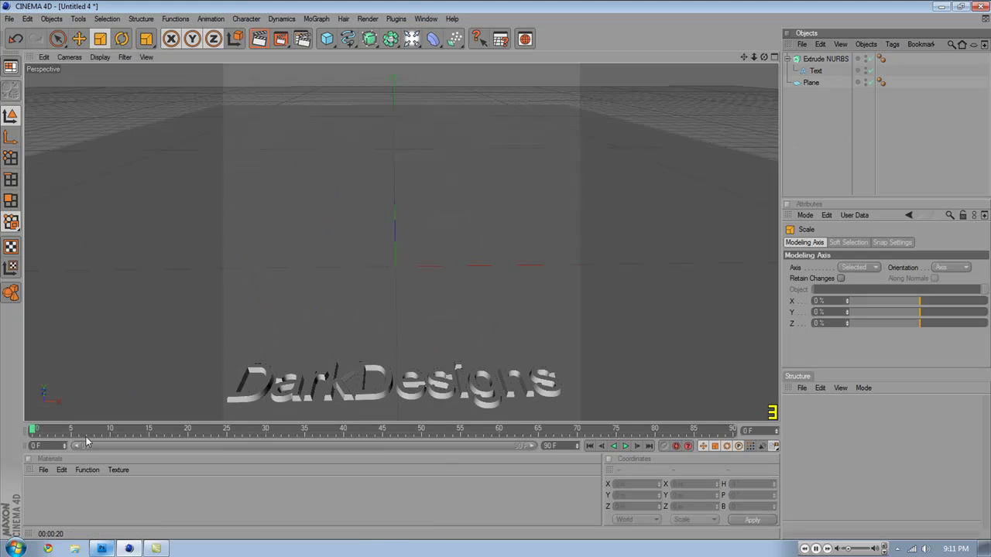
# Create a new material and set its color to blue with RGB values 29, 0, 255
pyautogui.click(43, 470)
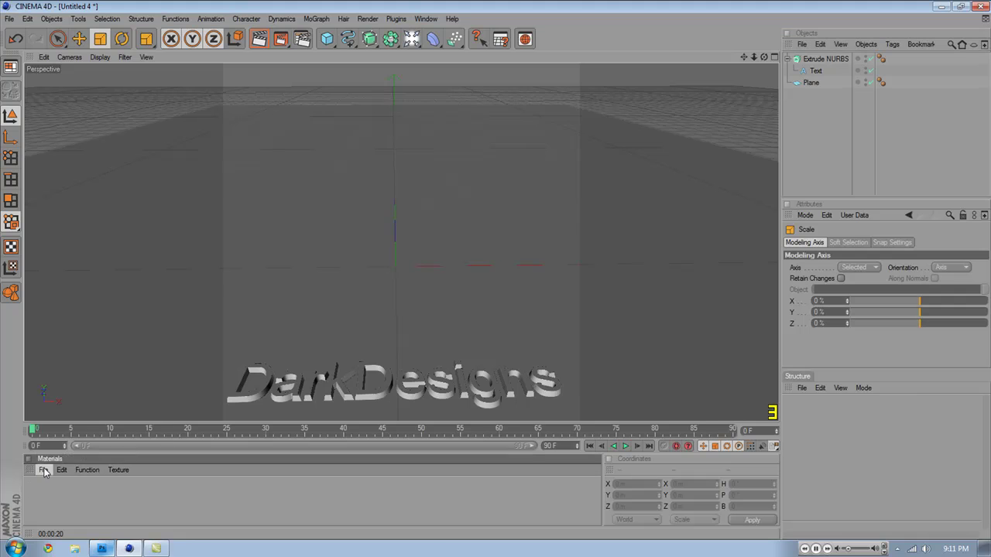
pyautogui.click(118, 328)
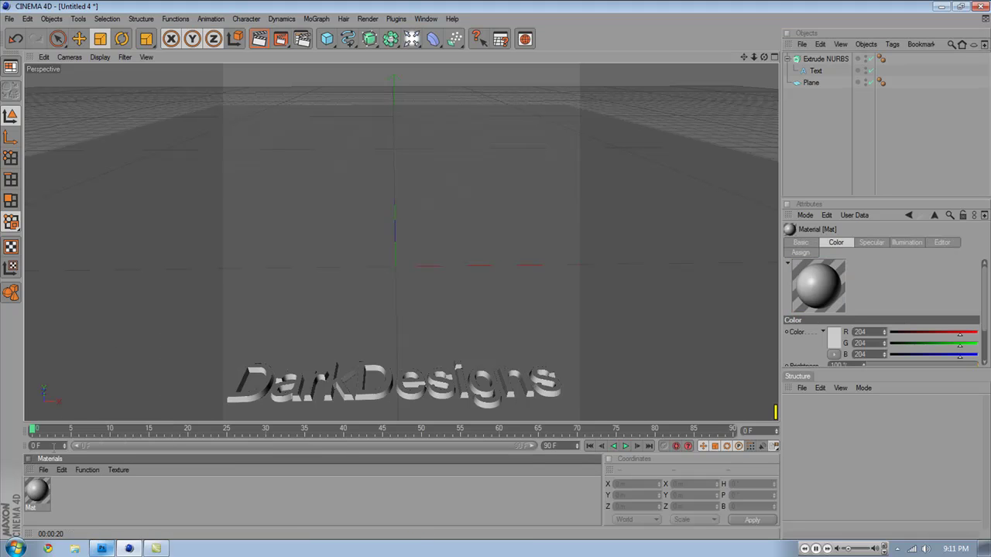
pyautogui.doubleClick(36, 491)
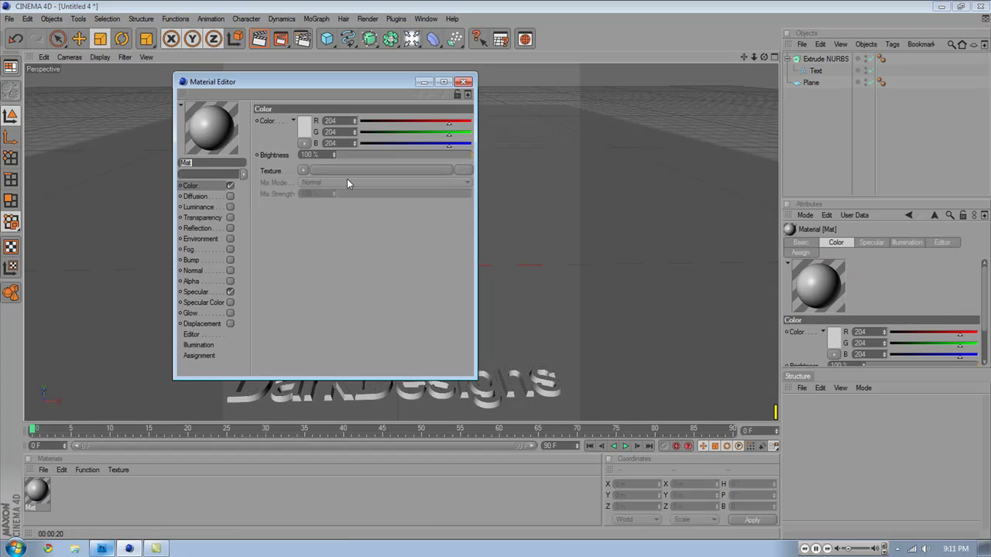
pyautogui.click(305, 128)
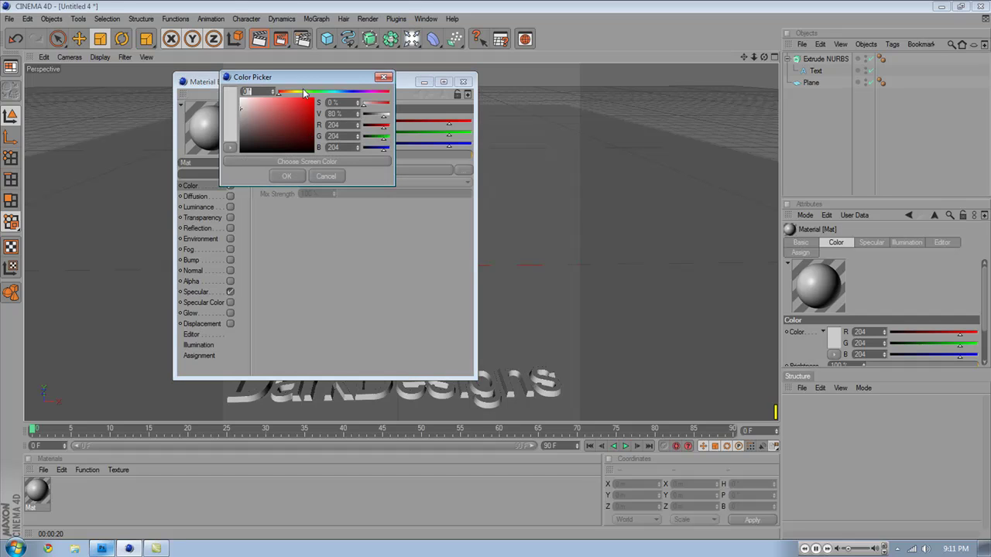
pyautogui.click(354, 92)
pyautogui.click(313, 99)
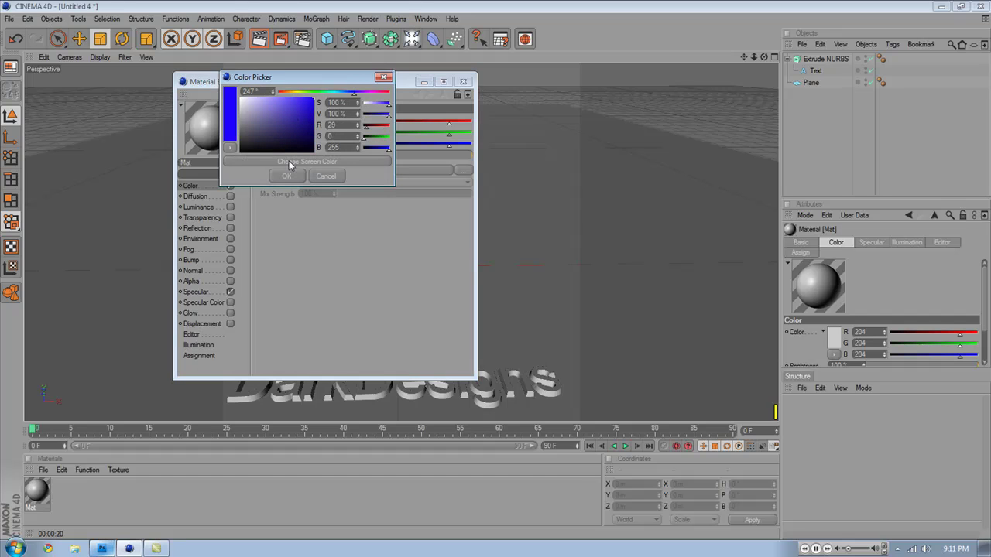
pyautogui.click(283, 177)
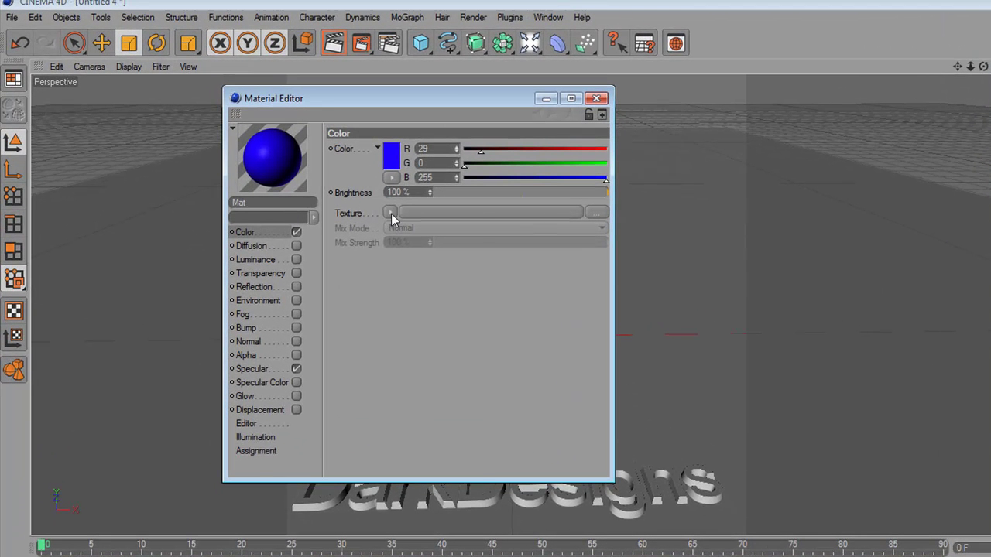
# Try a Filter shader as the texture of the material's color channel
pyautogui.click(390, 213)
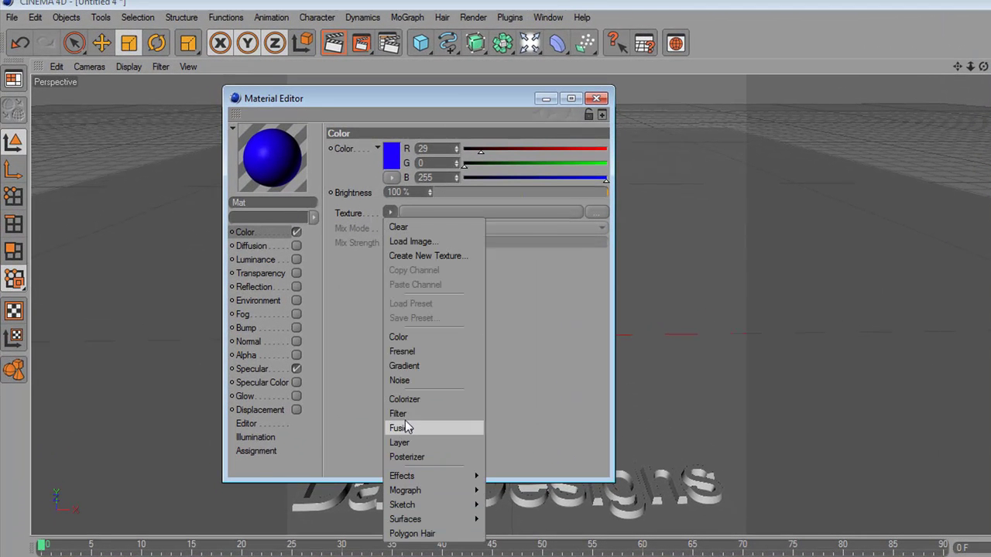
pyautogui.click(410, 414)
pyautogui.click(461, 211)
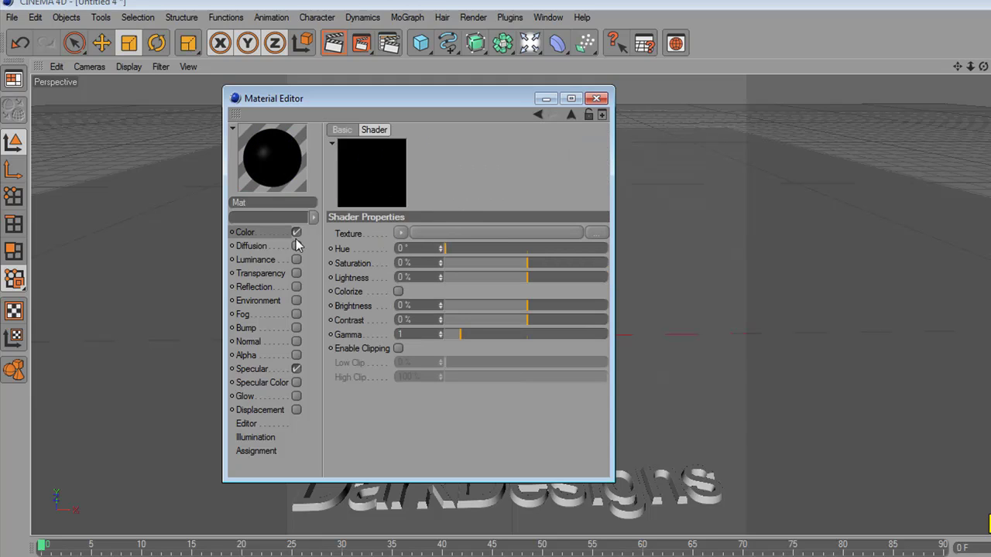
pyautogui.click(245, 232)
# Assign a Color shader as the color channel's texture and set it to pure blue with RGB 0, 0, 255
pyautogui.click(390, 212)
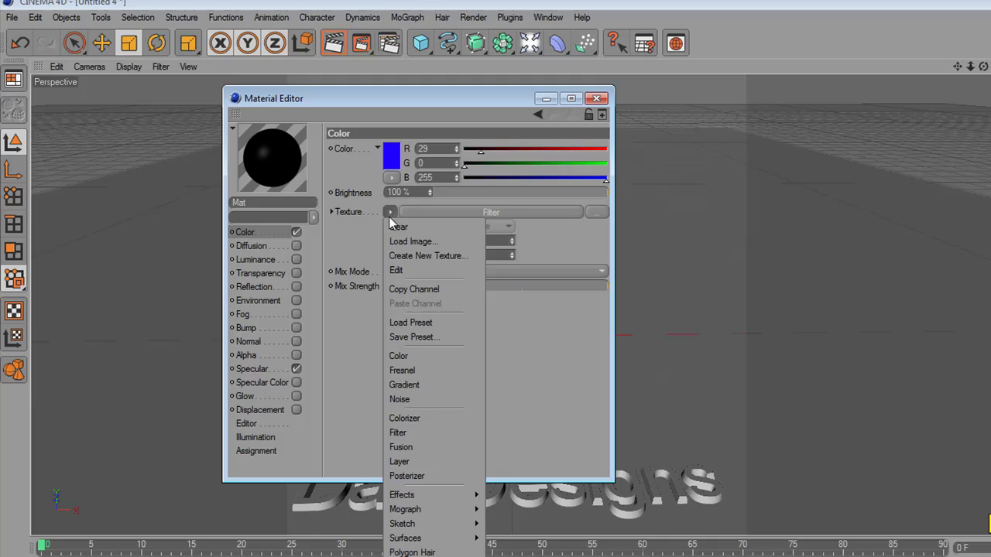
pyautogui.click(418, 356)
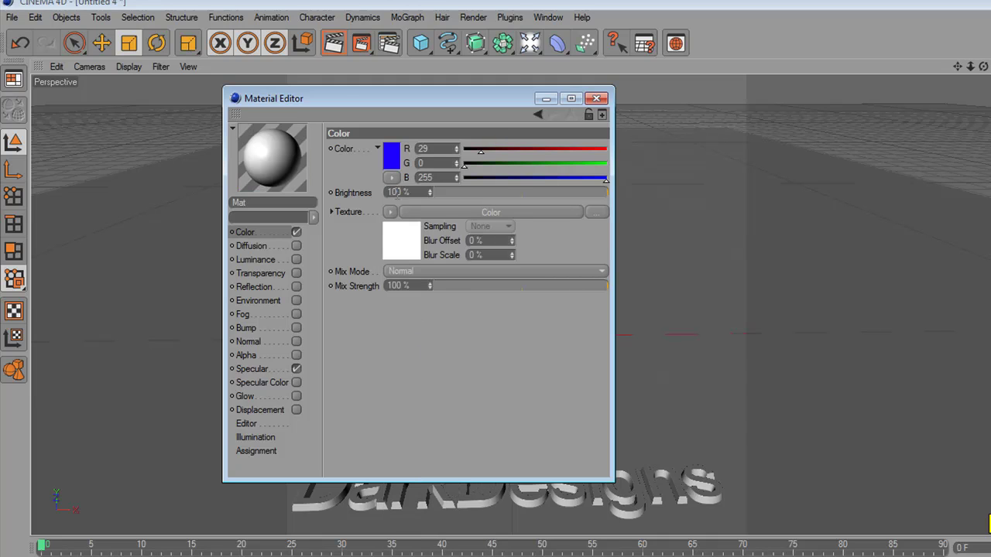
pyautogui.click(393, 157)
pyautogui.click(375, 219)
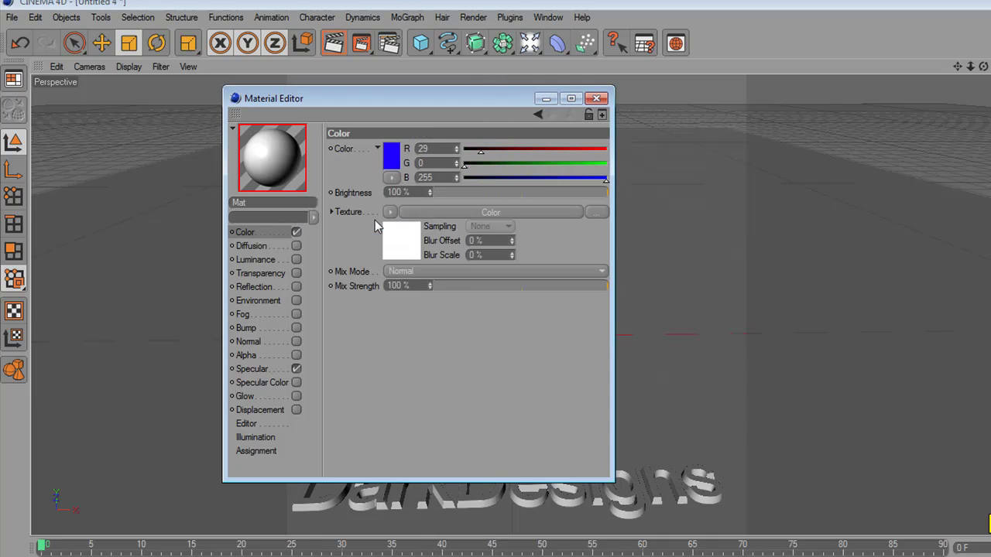
pyautogui.click(399, 243)
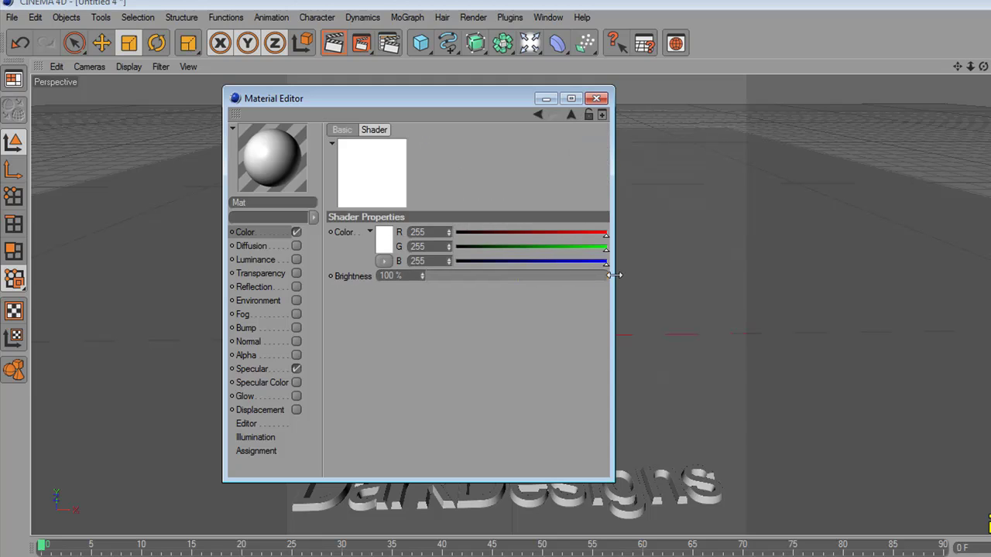
pyautogui.moveTo(457, 248); pyautogui.dragTo(357, 248)
pyautogui.moveTo(605, 235); pyautogui.dragTo(372, 233)
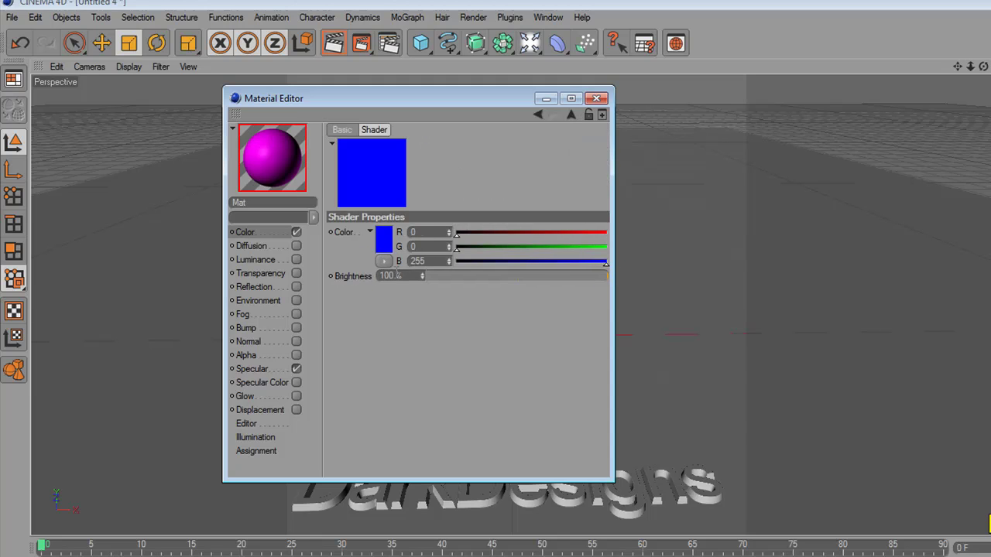
# Enable the material's reflection channel and set its brightness to 15%
pyautogui.click(255, 287)
pyautogui.click(295, 287)
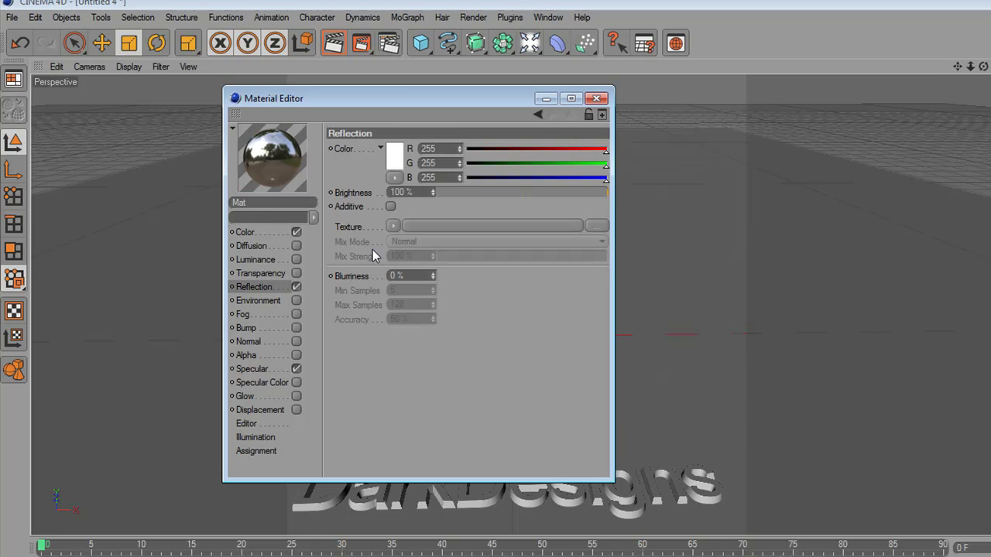
pyautogui.click(432, 194)
pyautogui.doubleClick(424, 192)
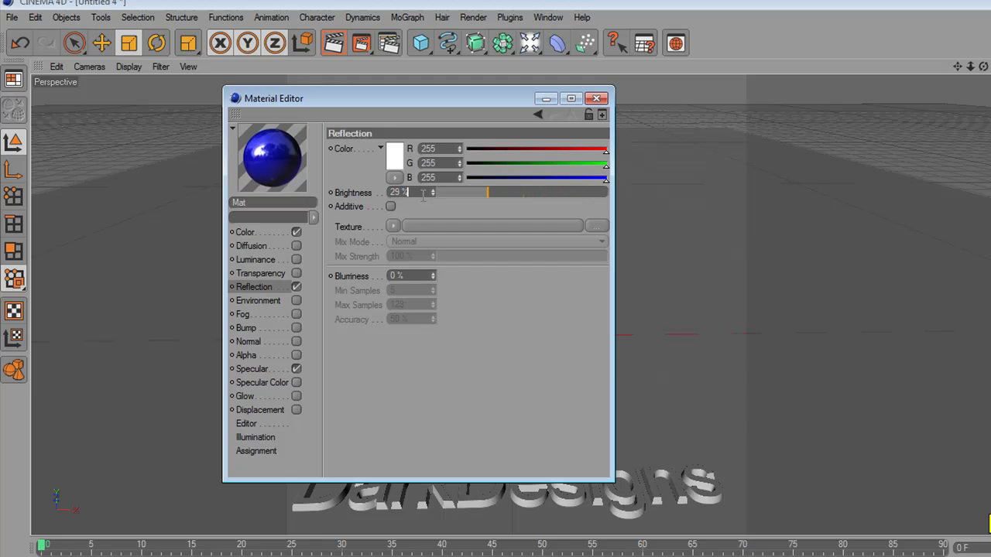
pyautogui.scroll(-11, 423, 196)
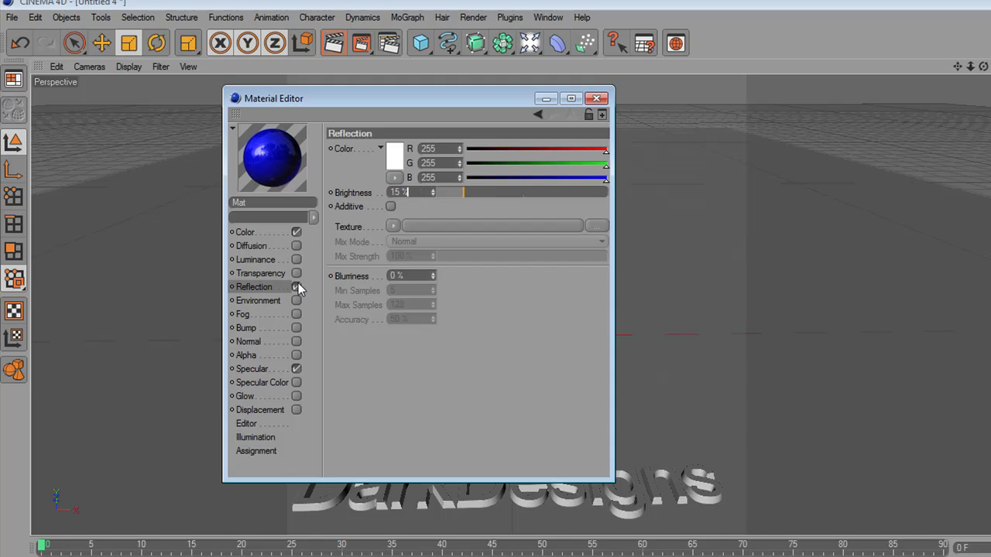
# Set the blue material's reflection brightness to 20% and its specular width to 28%, height to 8% and falloff to 35%
pyautogui.scroll(4, 399, 197)
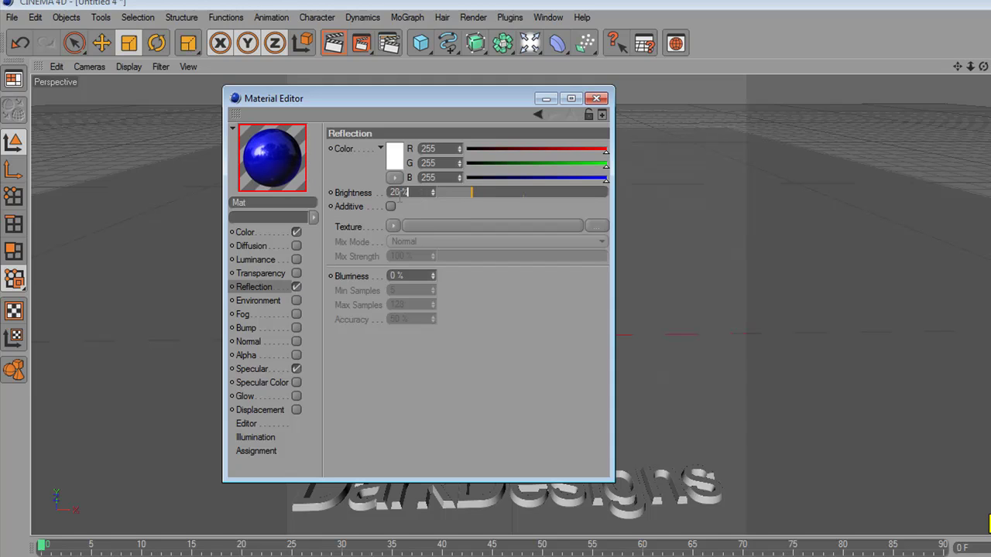
pyautogui.click(256, 370)
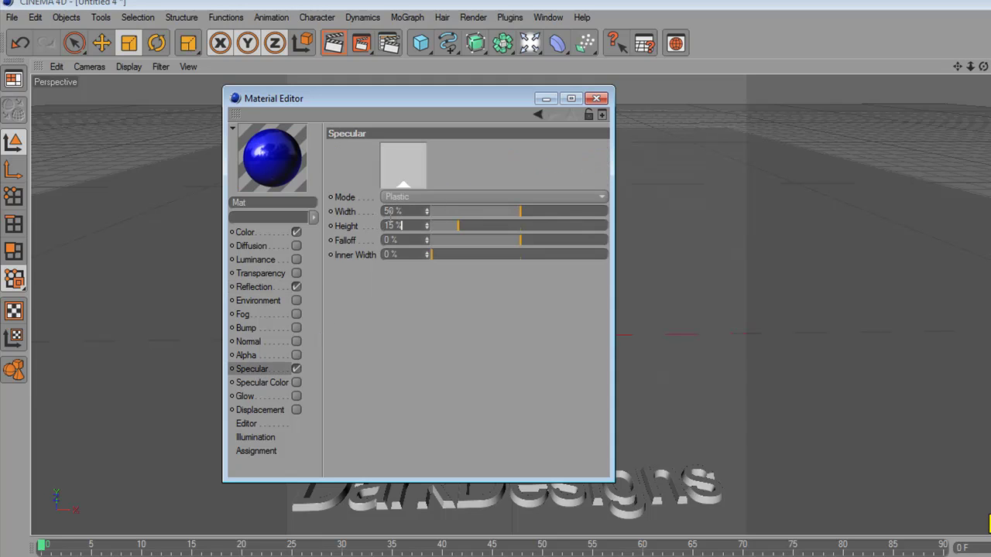
pyautogui.scroll(-8, 388, 211)
pyautogui.scroll(-8, 410, 213)
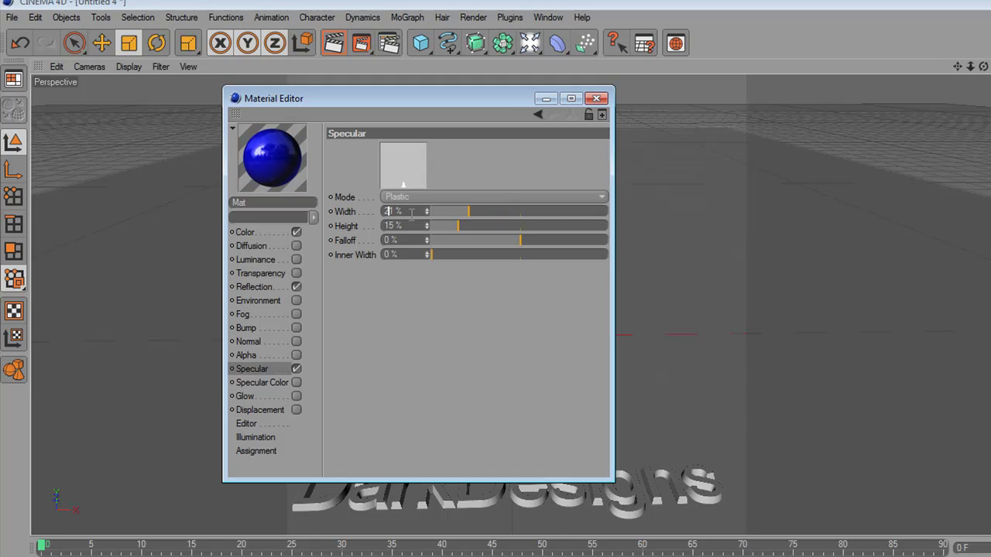
pyautogui.scroll(-1, 411, 214)
pyautogui.scroll(-4, 417, 225)
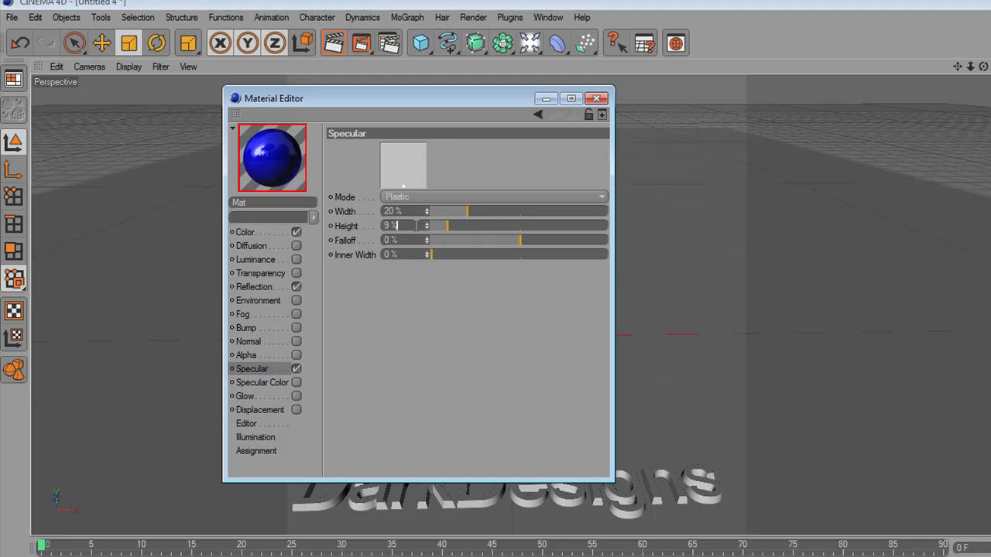
pyautogui.scroll(6, 409, 243)
pyautogui.scroll(3, 409, 243)
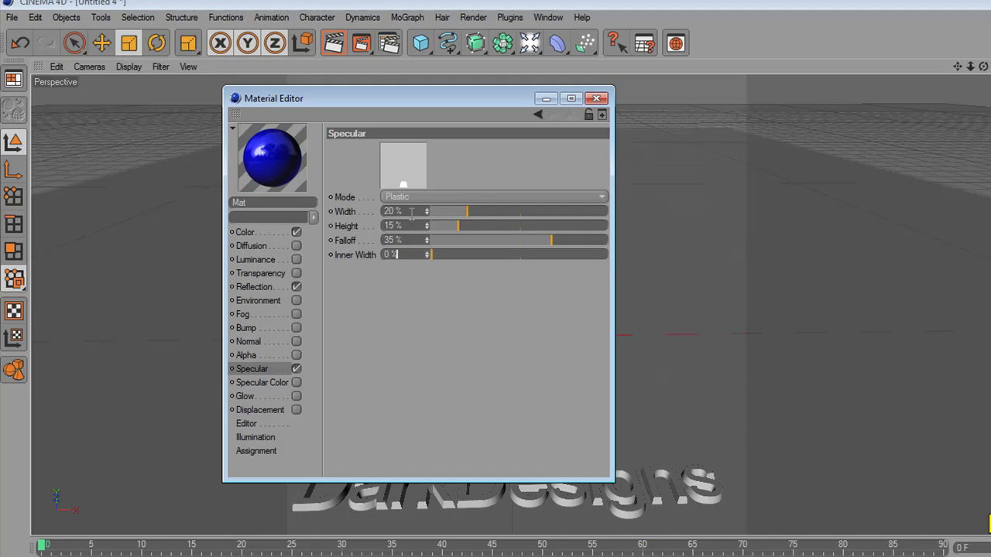
pyautogui.scroll(-3, 412, 211)
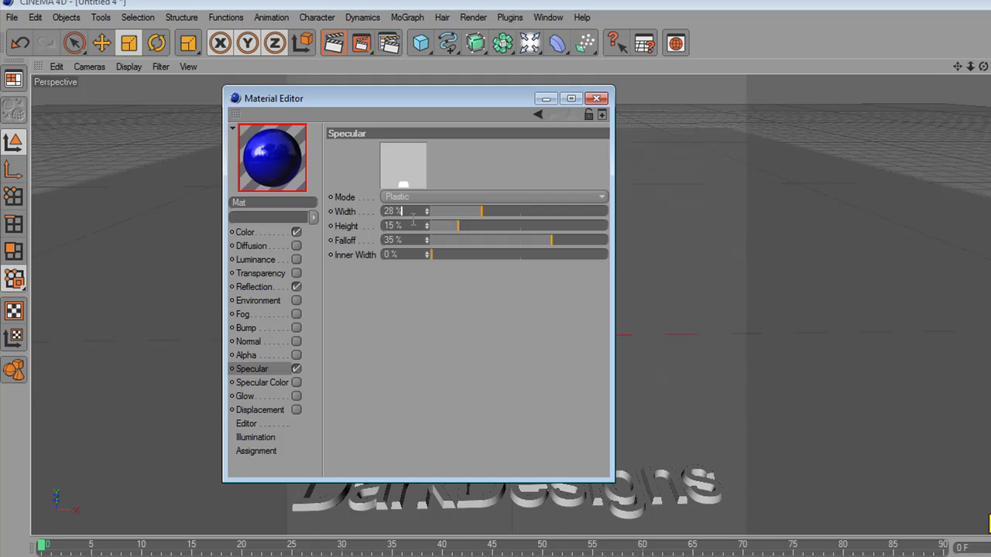
pyautogui.scroll(-5, 414, 230)
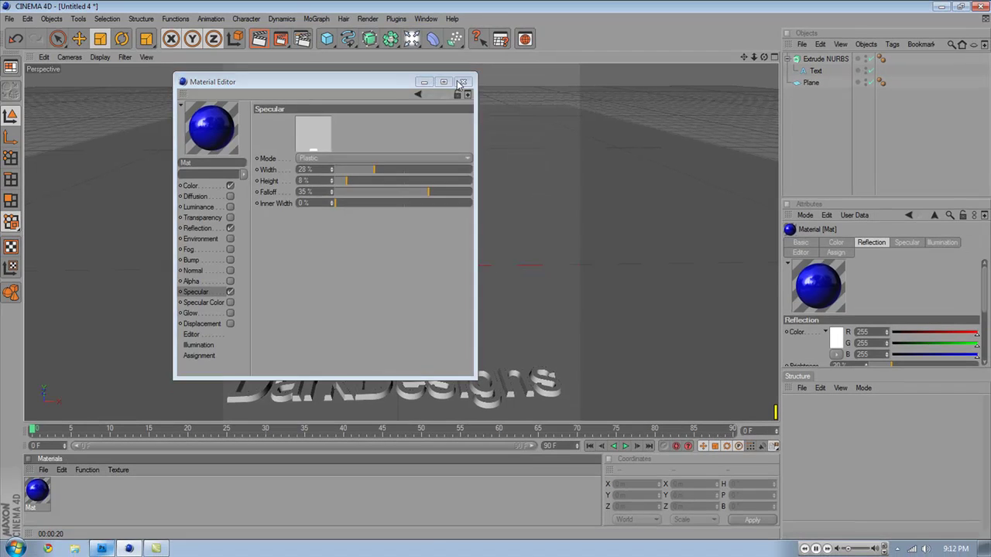
# Finish editing the material and apply it to the extruded DarkDesigns text
pyautogui.click(460, 82)
pyautogui.moveTo(255, 402); pyautogui.dragTo(257, 403)
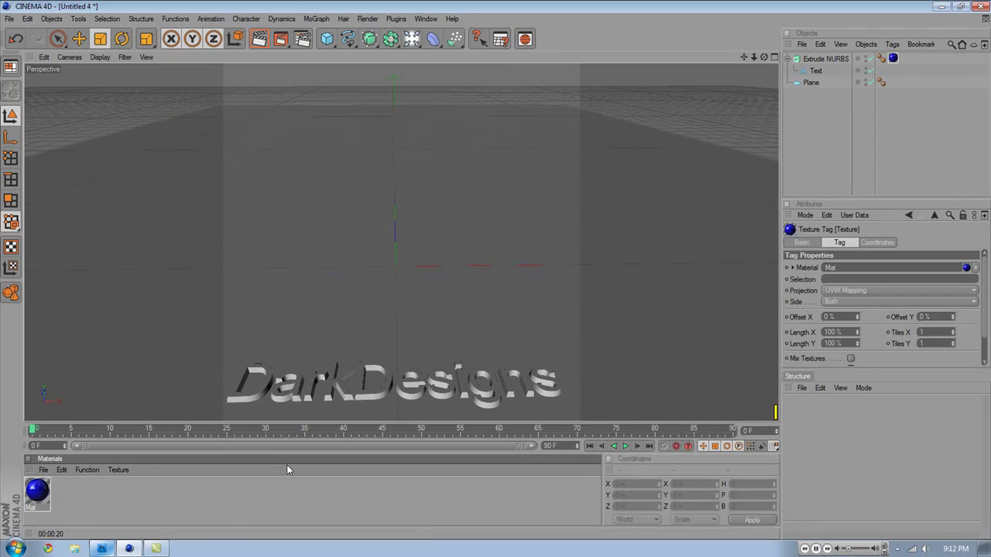
pyautogui.click(802, 157)
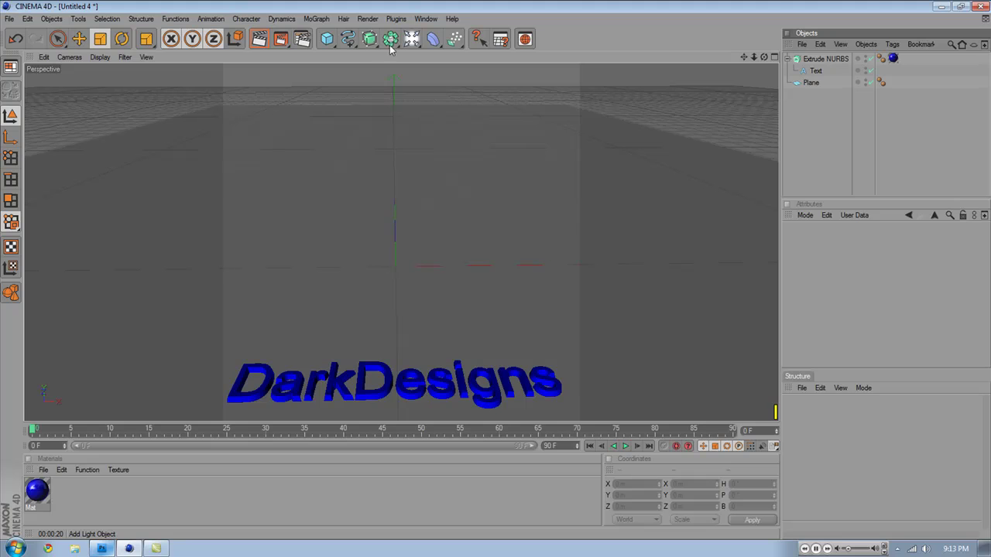
# Add a tube and reshape it into a thin ring with inner radius about 237 m, outer radius about 256 m and height about 25 m
pyautogui.click(327, 38)
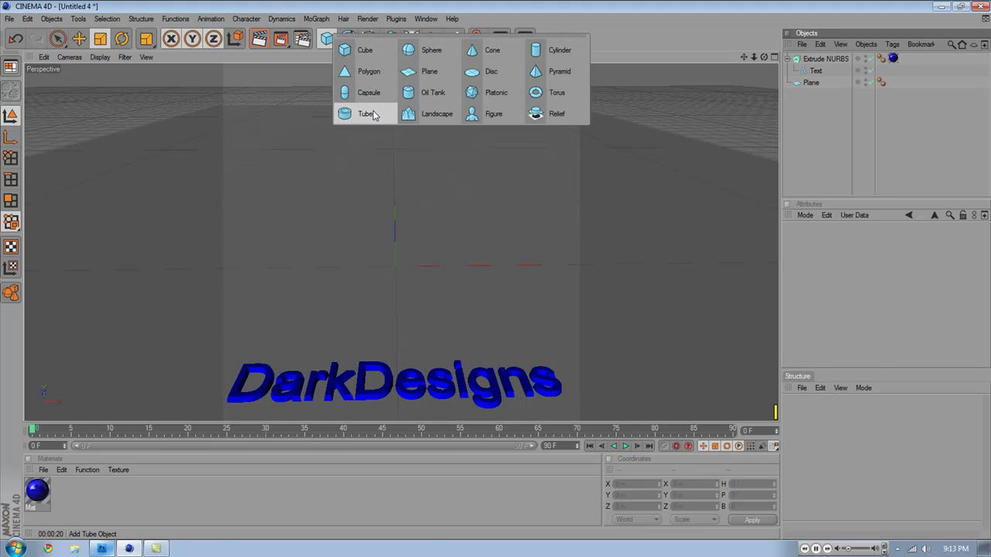
pyautogui.click(365, 113)
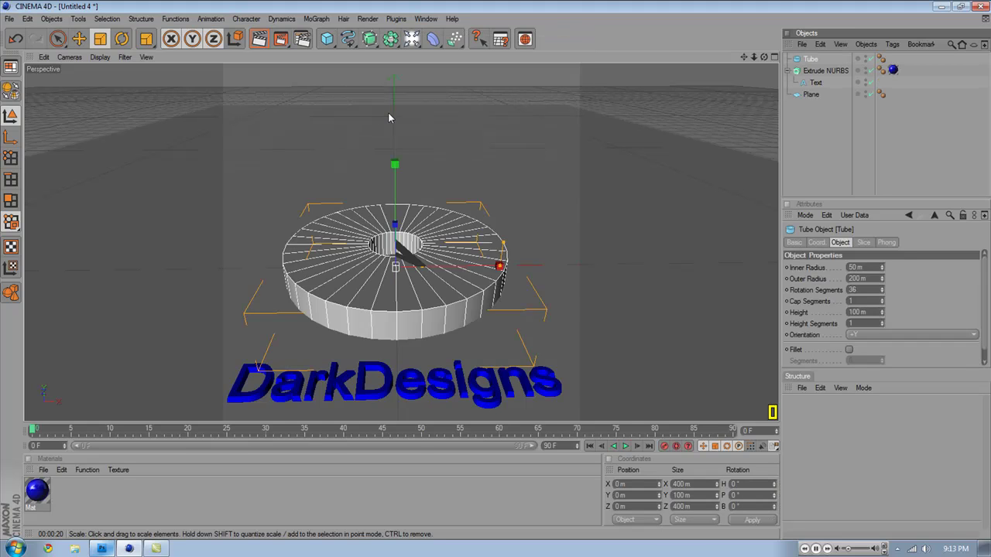
pyautogui.click(79, 38)
pyautogui.moveTo(504, 267); pyautogui.dragTo(528, 261)
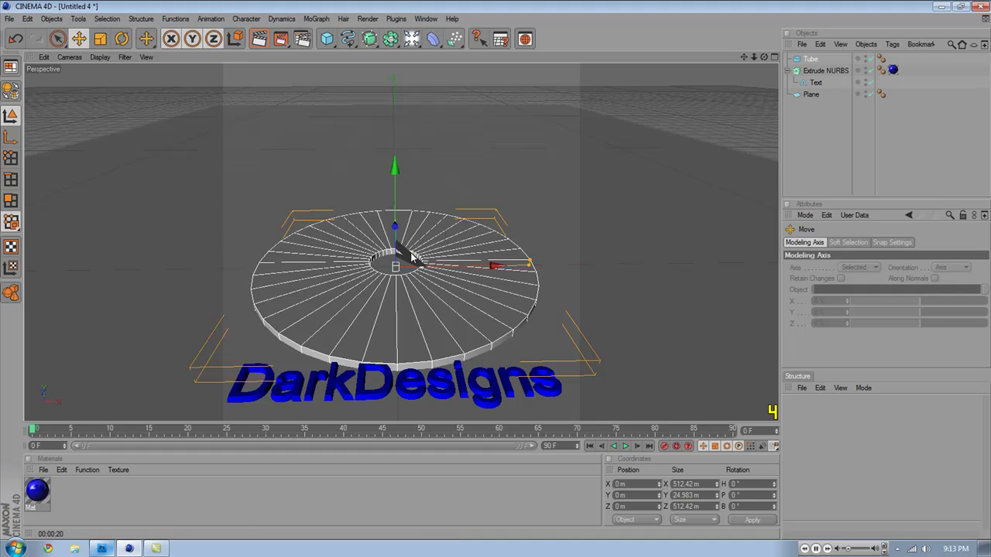
pyautogui.moveTo(418, 265); pyautogui.dragTo(520, 264)
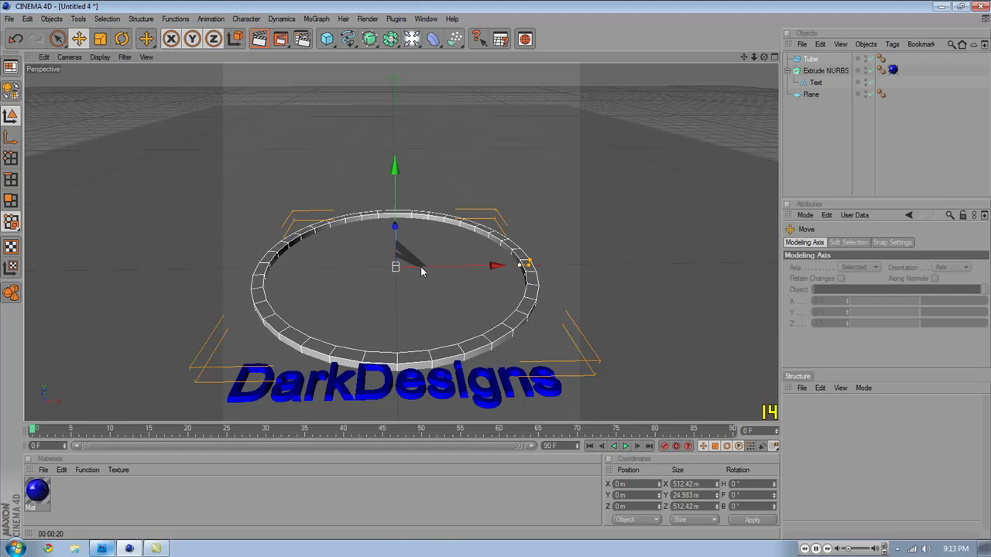
pyautogui.click(812, 59)
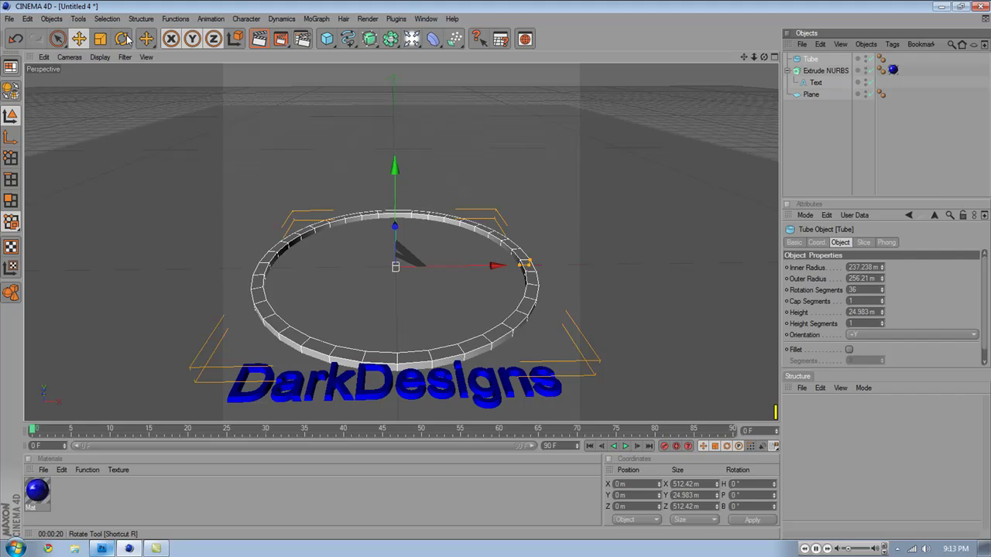
# Scale the ring down to about 268 m across and rotate it upright to a pitch of 90°
pyautogui.click(100, 38)
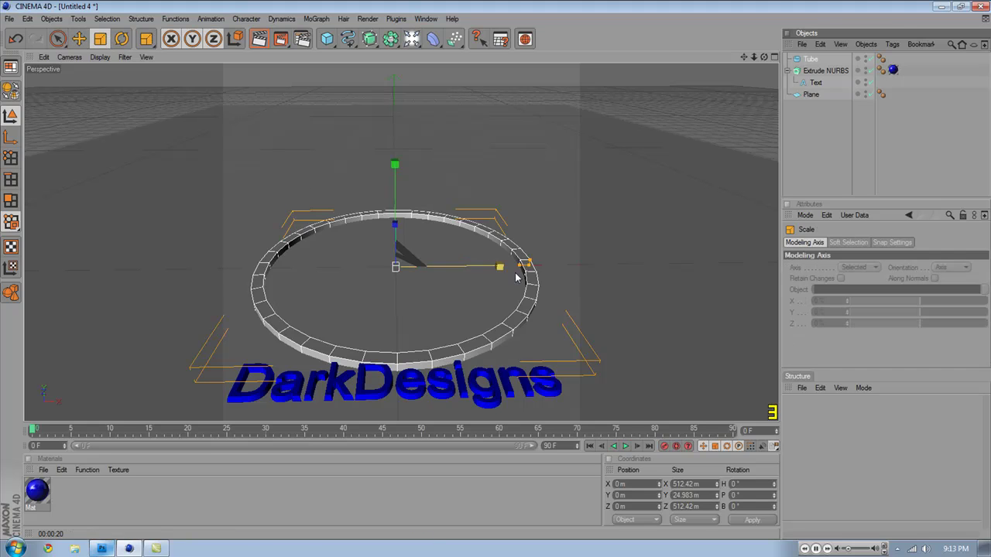
pyautogui.moveTo(511, 267); pyautogui.dragTo(467, 267)
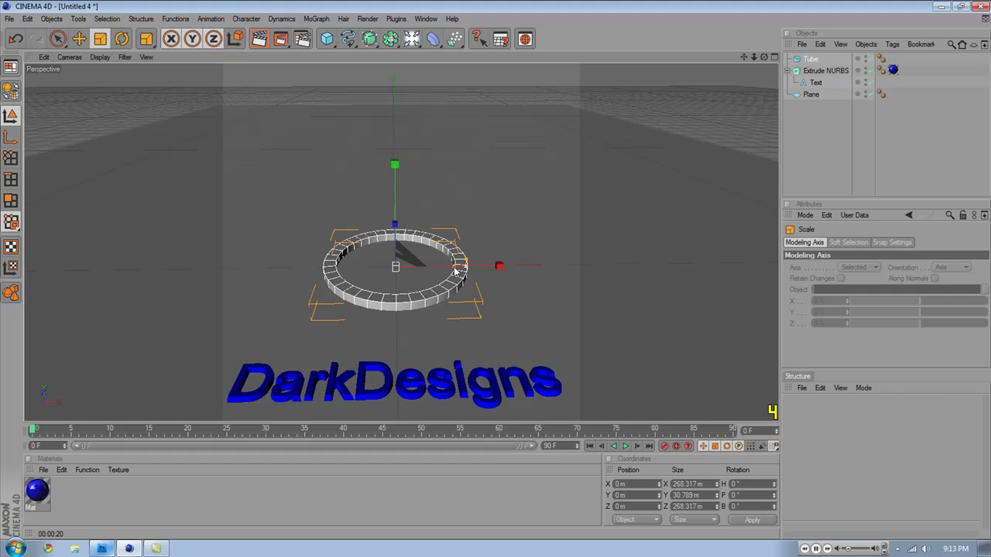
pyautogui.click(120, 39)
pyautogui.moveTo(394, 228); pyautogui.dragTo(403, 306)
# Raise the ring to about 142 m in Y and bring it toward the text to about -168 m in Z
pyautogui.press('e')
pyautogui.moveTo(395, 180); pyautogui.dragTo(396, 109)
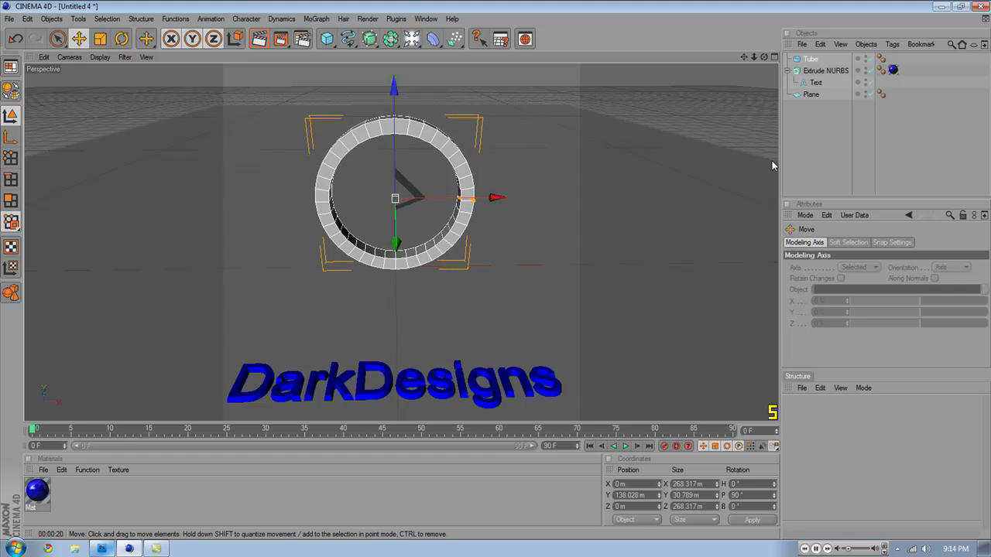
pyautogui.click(774, 57)
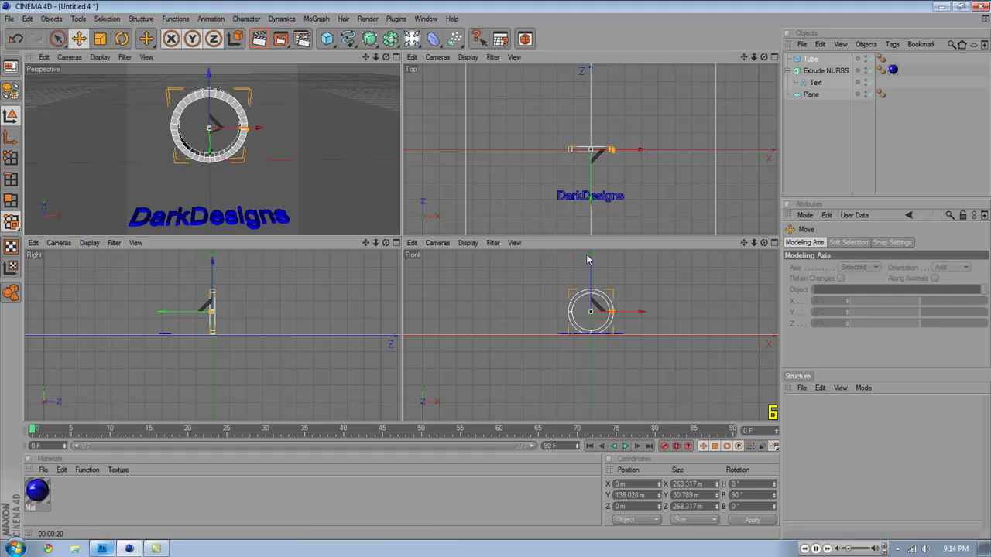
pyautogui.moveTo(591, 265); pyautogui.dragTo(592, 265)
pyautogui.moveTo(593, 195); pyautogui.dragTo(591, 231)
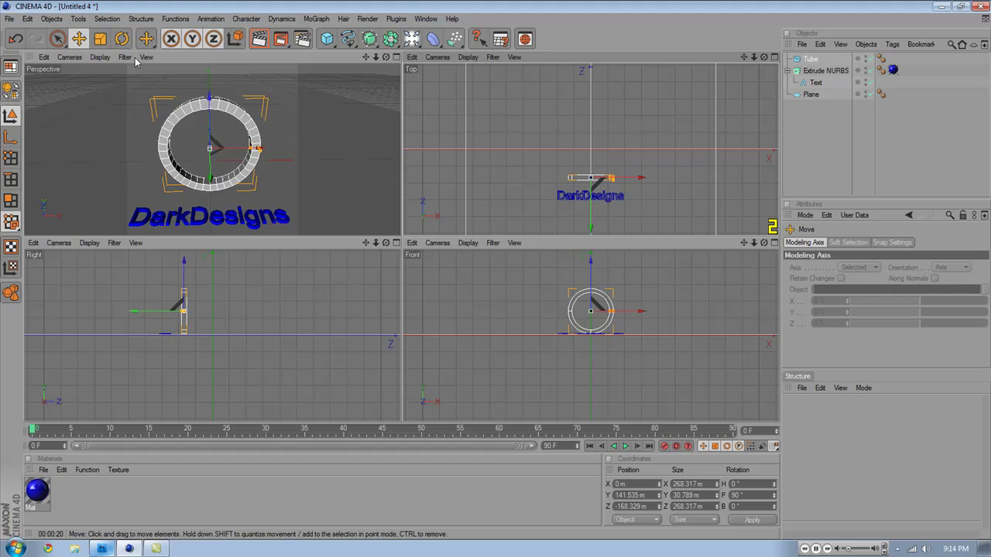
# Enlarge the ring to about 328 m across and raise it to about 173 m in Y so it stands behind the text
pyautogui.click(100, 39)
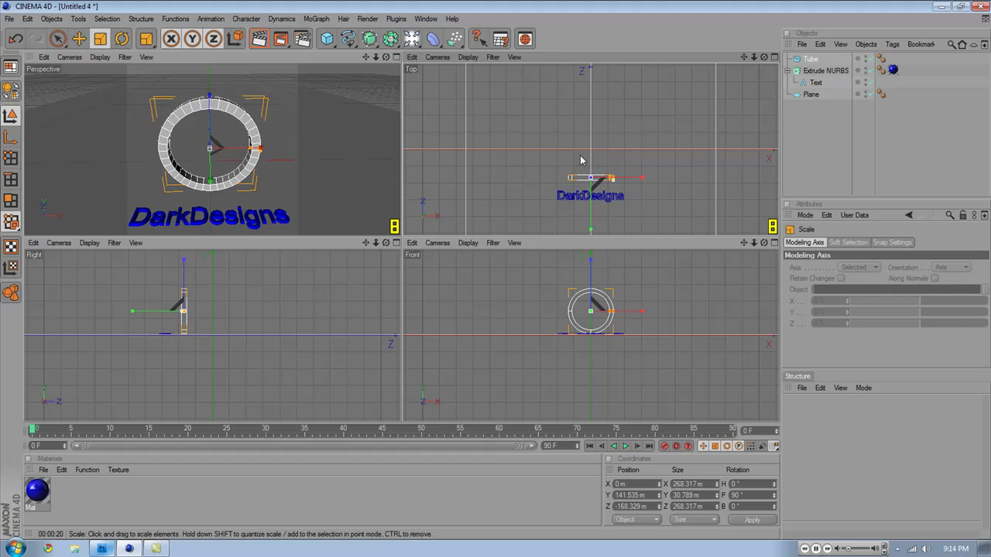
pyautogui.moveTo(640, 186); pyautogui.dragTo(635, 184)
pyautogui.click(79, 39)
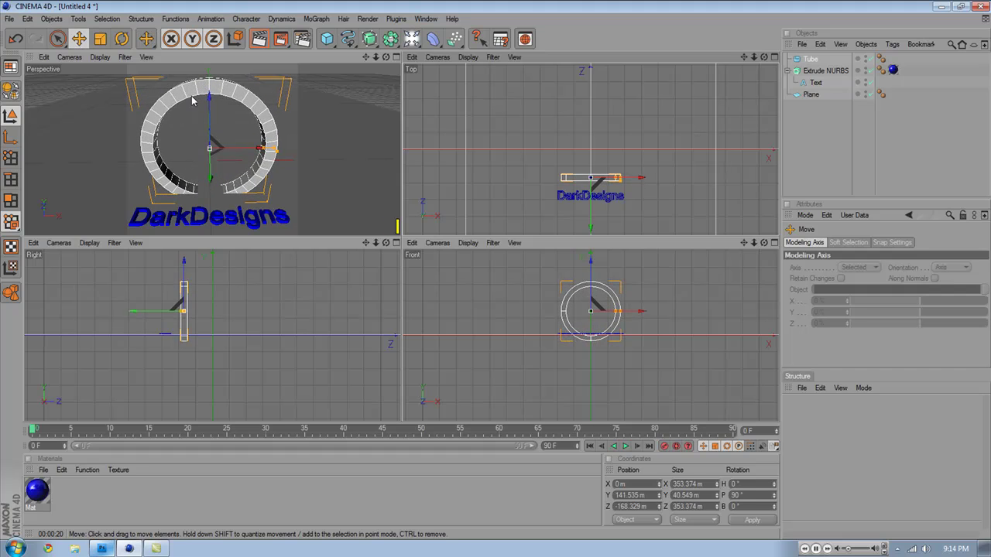
pyautogui.moveTo(211, 98); pyautogui.dragTo(211, 84)
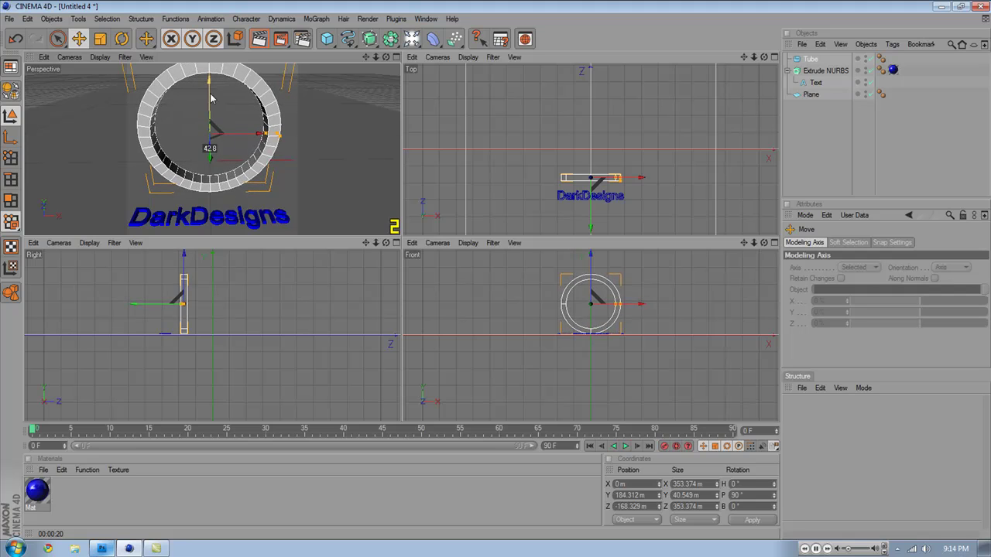
pyautogui.press('t')
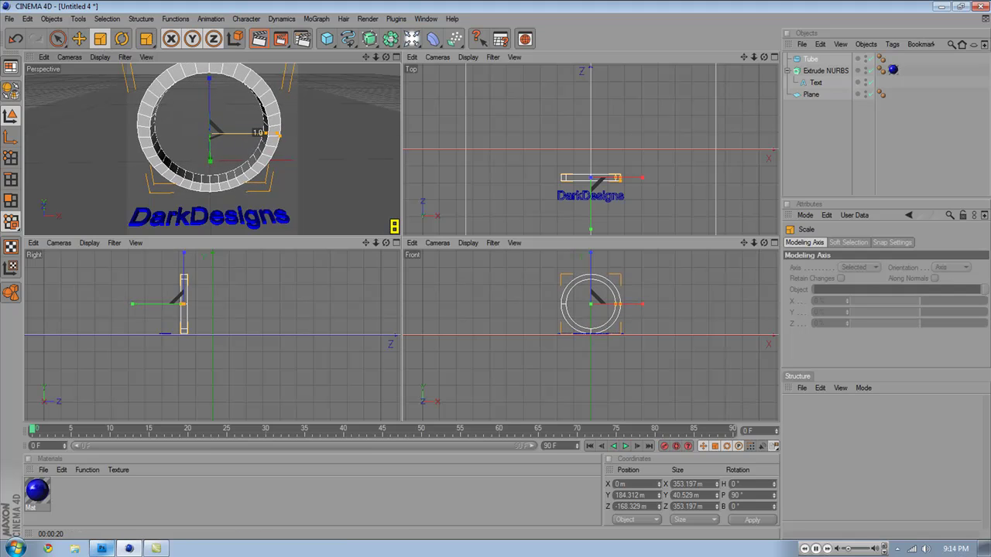
pyautogui.moveTo(260, 134); pyautogui.dragTo(252, 133)
pyautogui.click(79, 39)
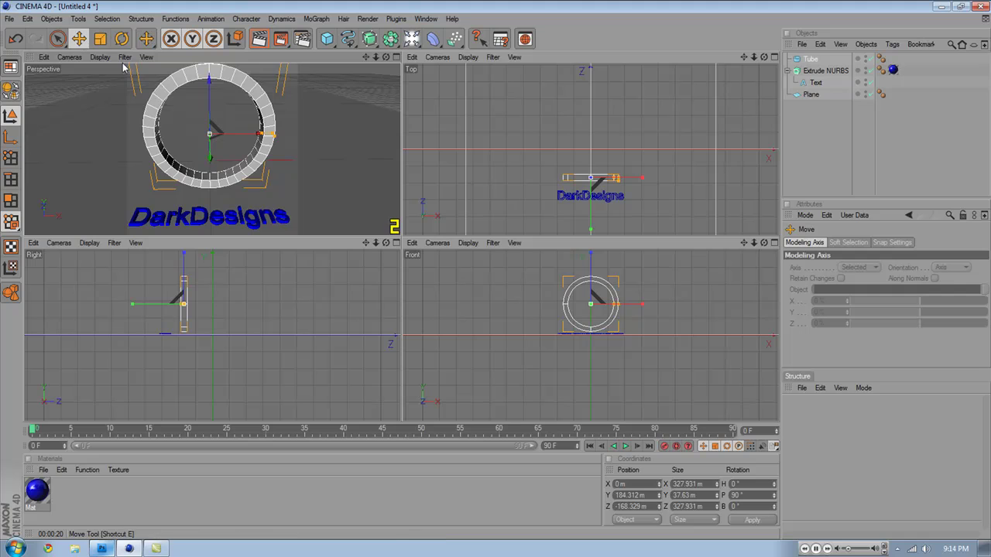
pyautogui.moveTo(209, 81); pyautogui.dragTo(209, 85)
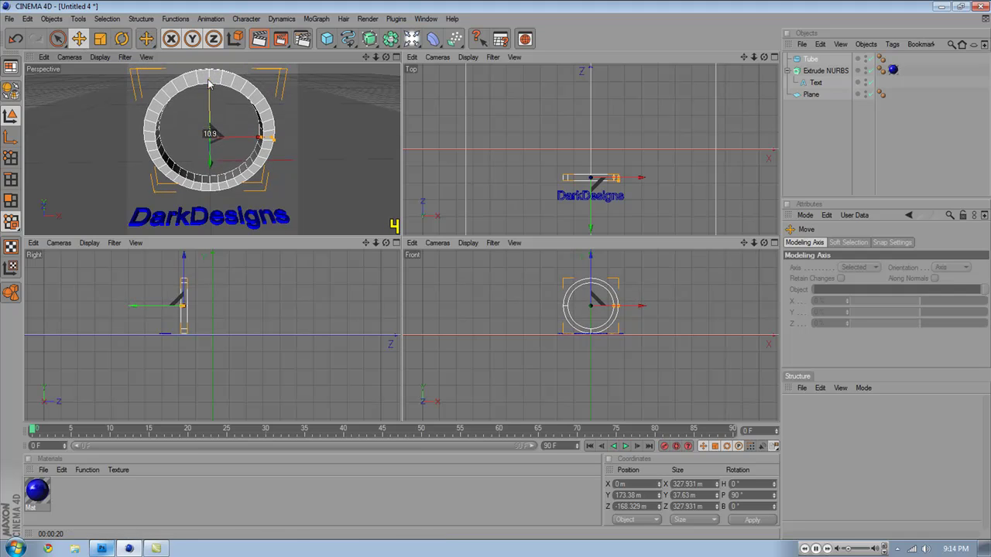
# Preview the ring and text with a test render of the full-size perspective view, with nothing selected
pyautogui.click(396, 57)
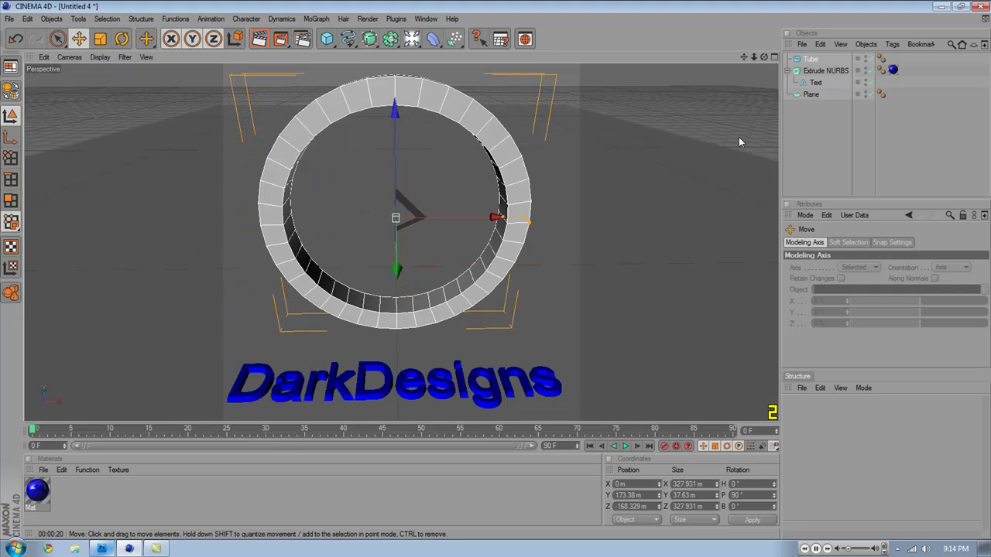
pyautogui.click(836, 130)
pyautogui.click(373, 96)
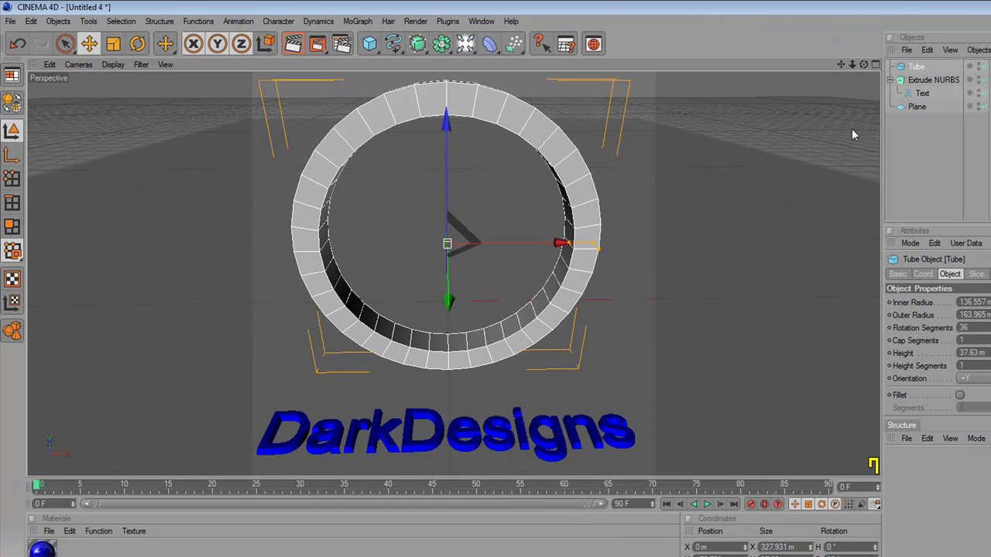
pyautogui.click(916, 144)
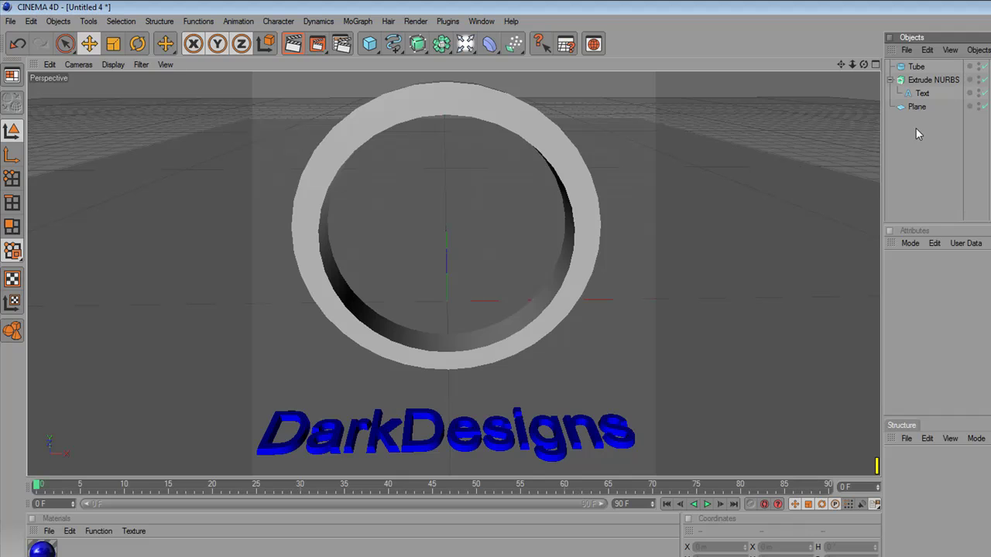
pyautogui.hotkey('ctrl', 'r')
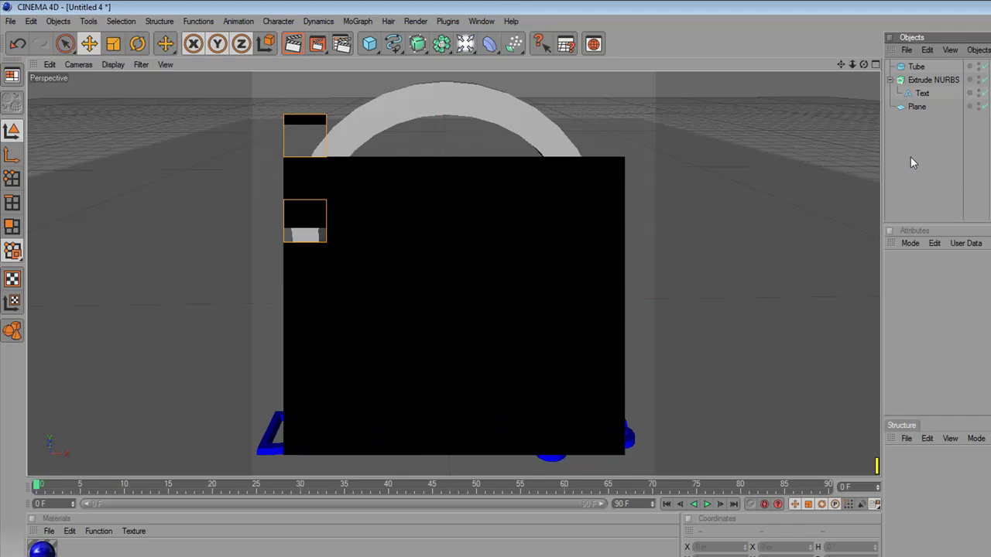
pyautogui.click(594, 102)
# Add an area light, widen it beyond the ring's width and raise it above the ring
pyautogui.click(475, 44)
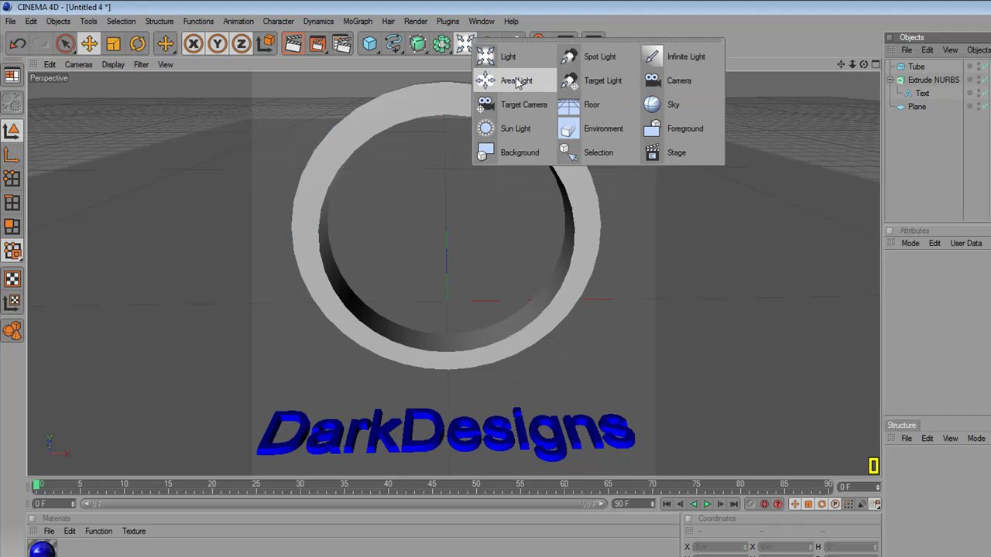
pyautogui.click(513, 84)
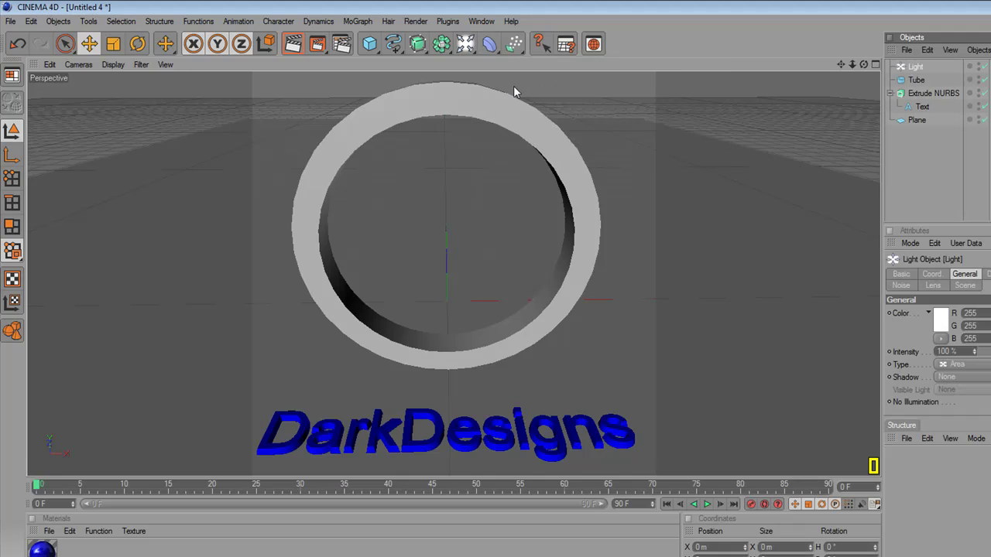
pyautogui.moveTo(505, 303); pyautogui.dragTo(639, 300)
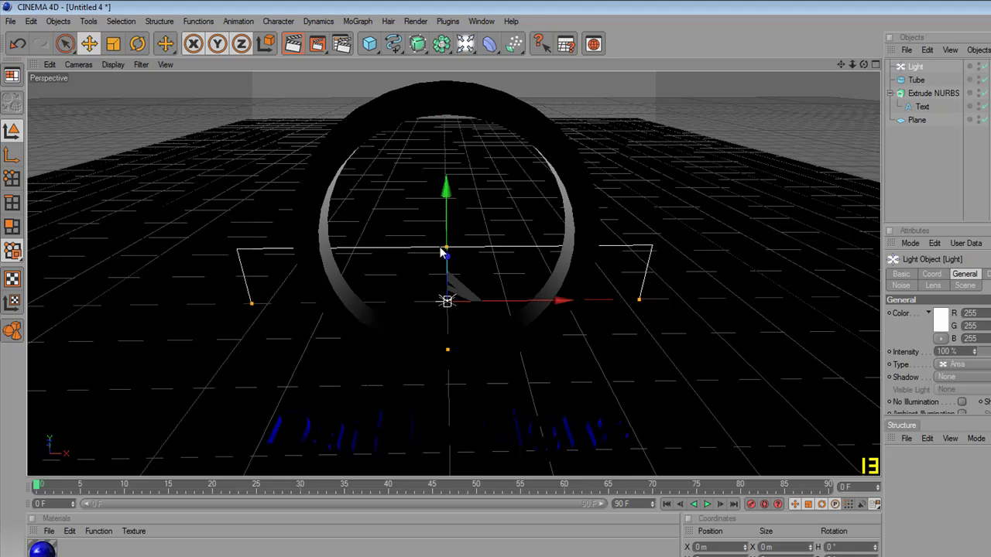
pyautogui.moveTo(447, 251); pyautogui.dragTo(445, 15)
# Move the area light forward along Z in the top view so it sits in front of the DarkDesigns text
pyautogui.click(875, 67)
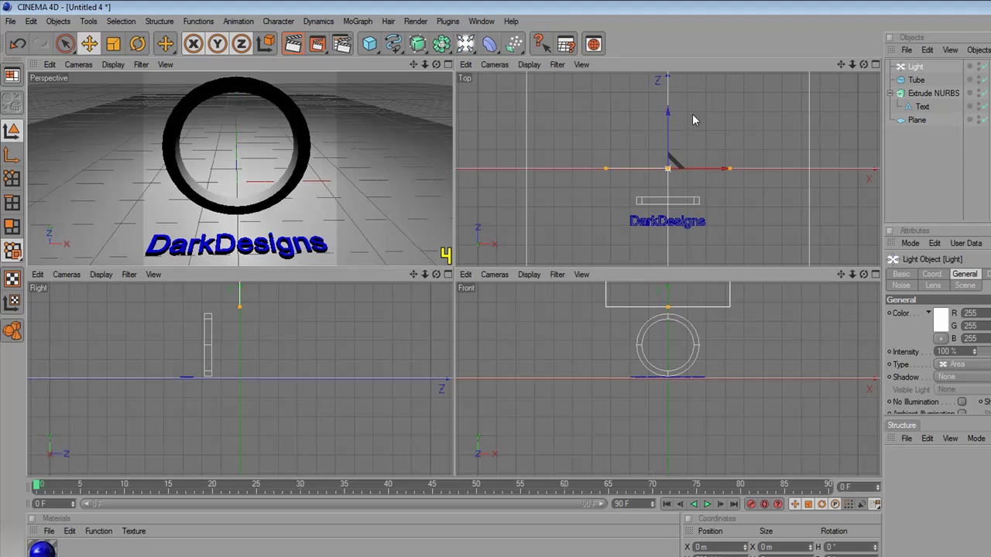
pyautogui.moveTo(670, 114); pyautogui.dragTo(668, 190)
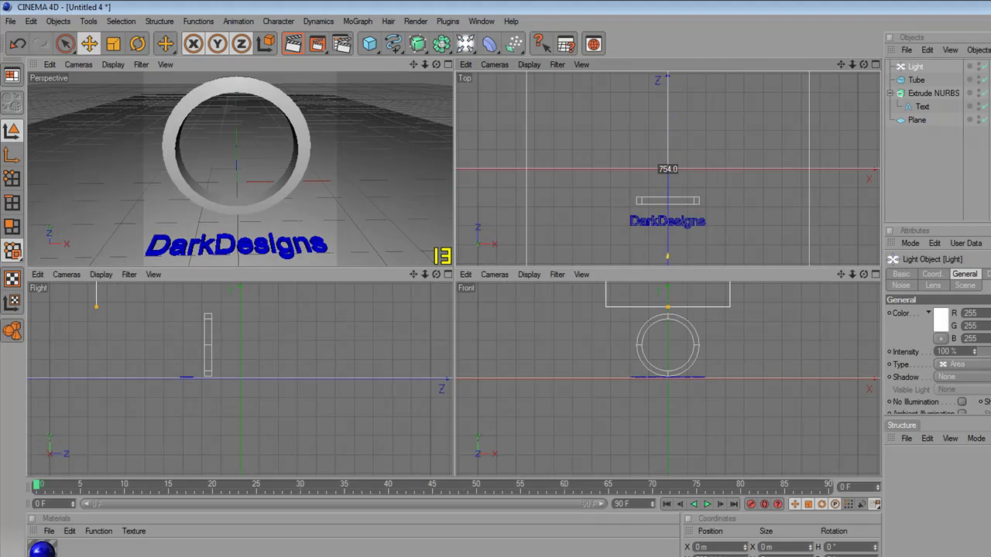
pyautogui.moveTo(667, 264)
pyautogui.mouseDown()
pyautogui.moveTo(713, 249)
pyautogui.moveTo(664, 224)
pyautogui.moveTo(721, 249)
pyautogui.moveTo(669, 263)
pyautogui.mouseUp()
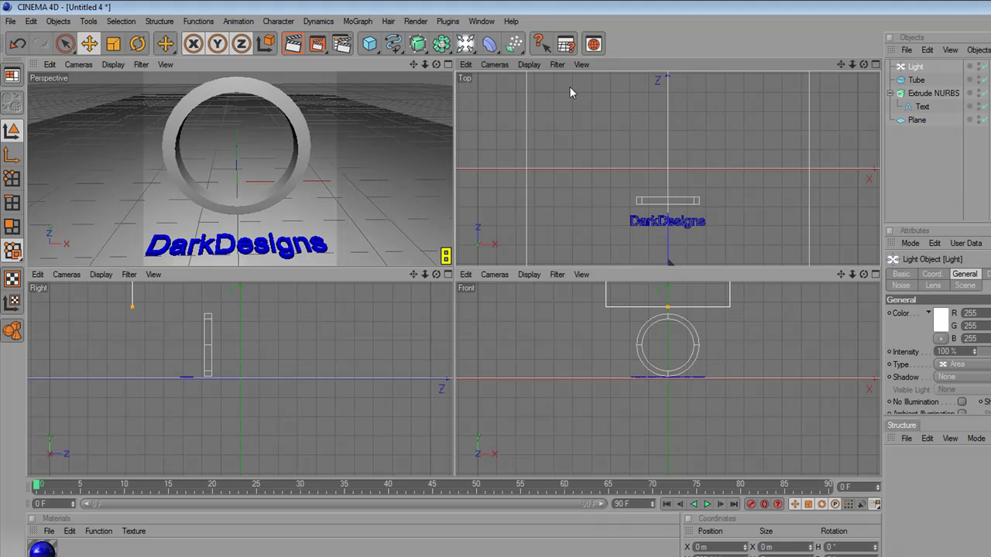
# Give the area light soft shadows by setting its shadow type to Shadow Maps (Soft), working in the full-size perspective view
pyautogui.click(449, 64)
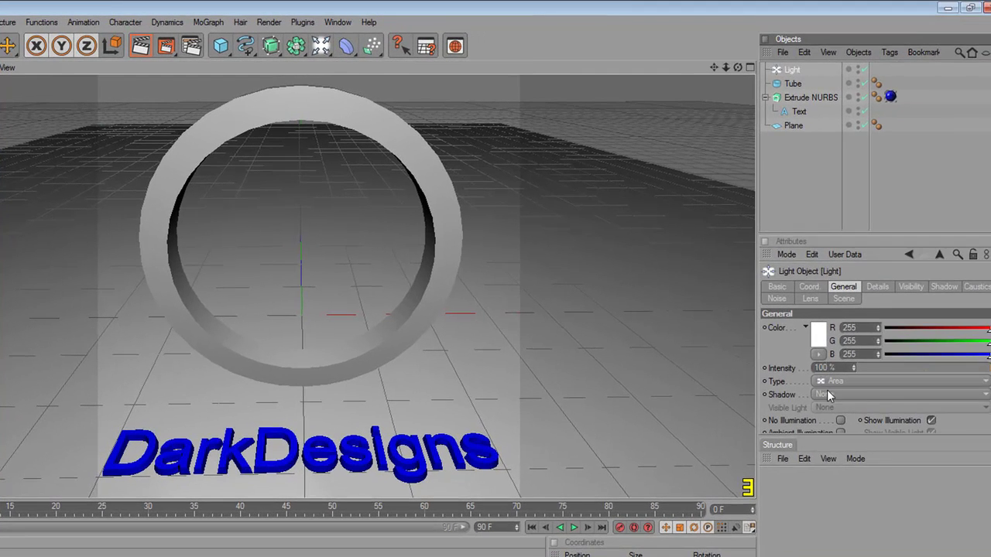
pyautogui.click(828, 394)
pyautogui.click(841, 420)
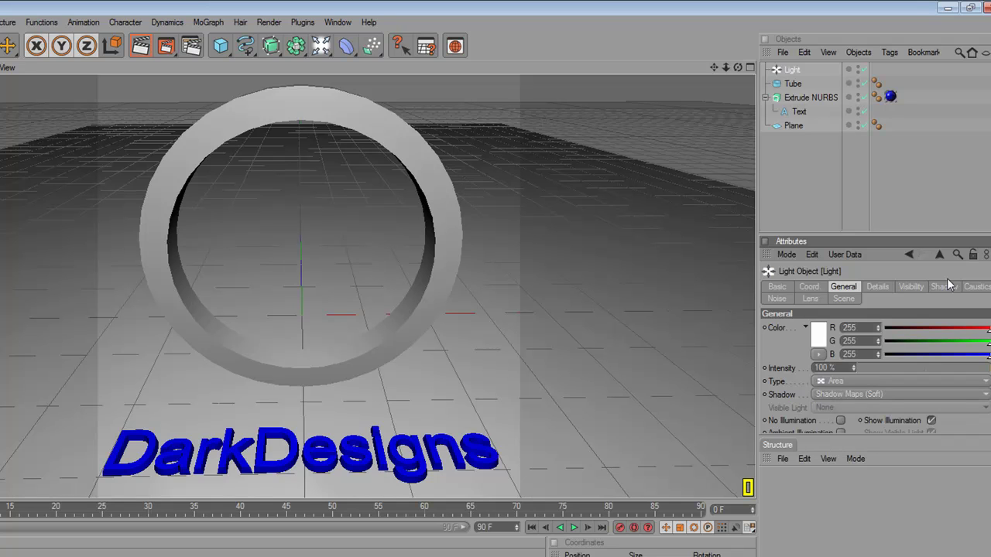
pyautogui.click(946, 285)
pyautogui.click(843, 287)
# Preview the soft shadows on the ring and text with a test render of the perspective view, with nothing selected
pyautogui.click(766, 167)
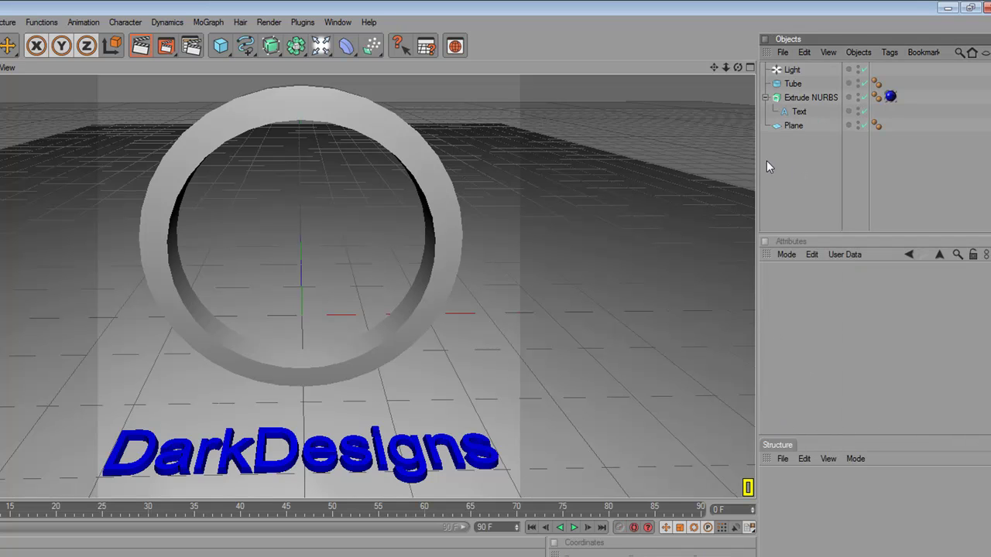
pyautogui.hotkey('ctrl', 'r')
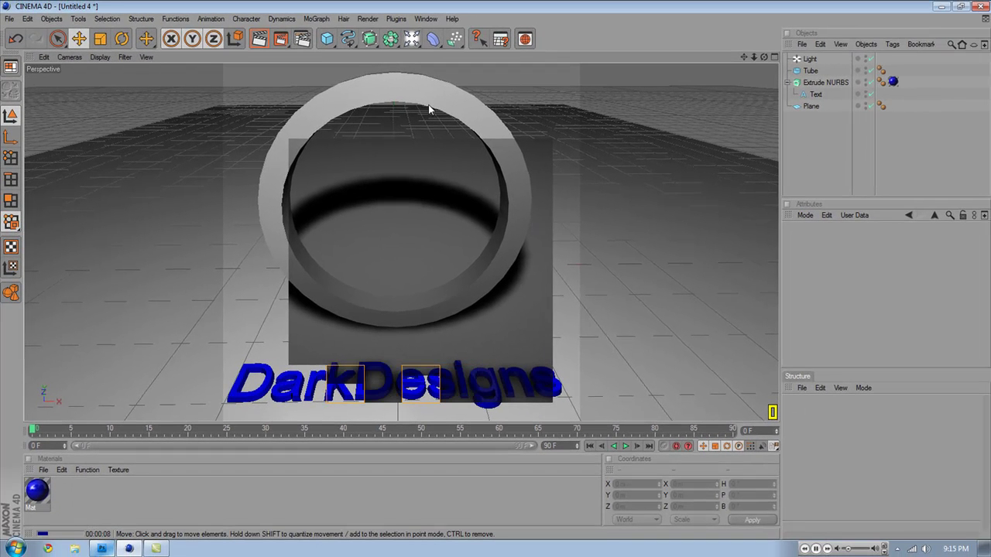
pyautogui.click(811, 153)
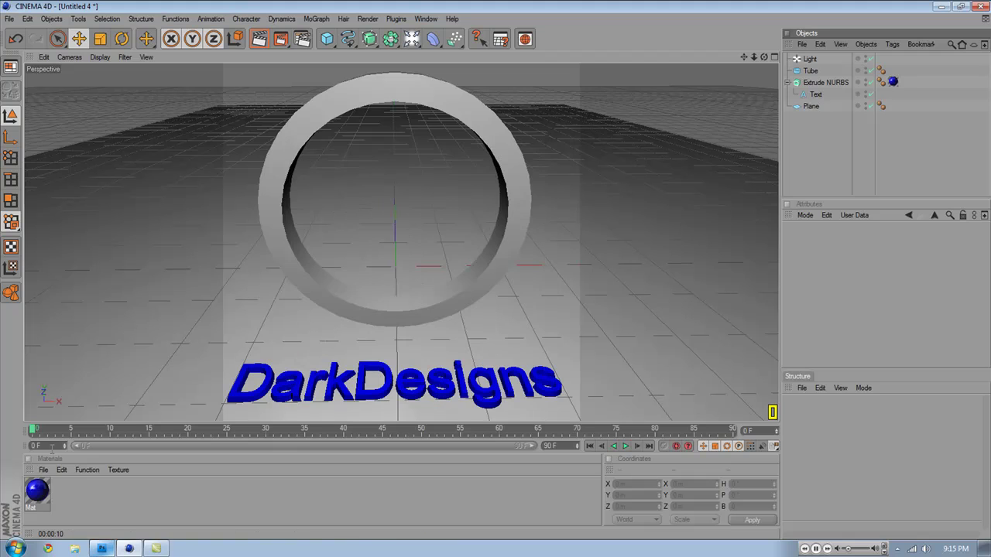
# Create a Nukei shader material and set its Diffuse A color to light grey
pyautogui.click(43, 470)
pyautogui.moveTo(86, 341)
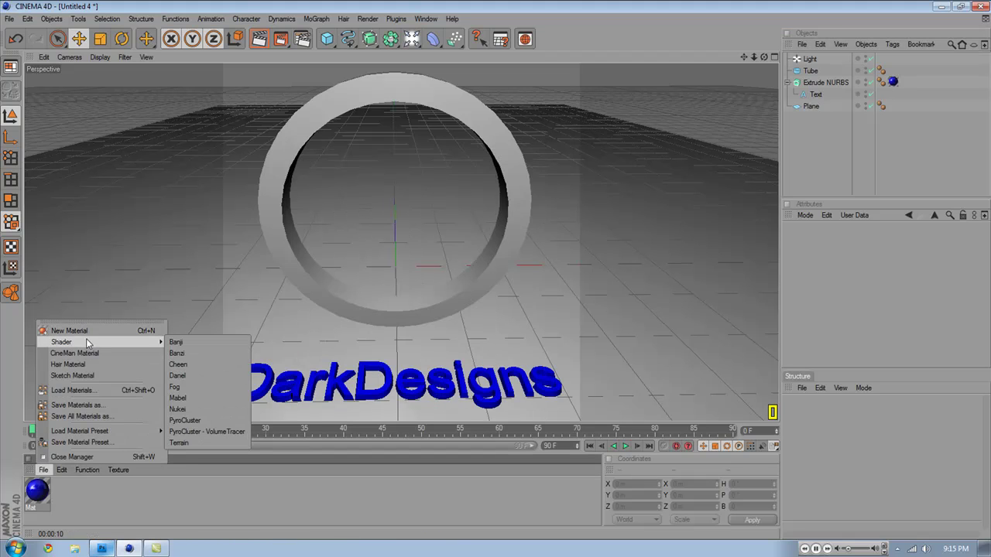
pyautogui.click(199, 408)
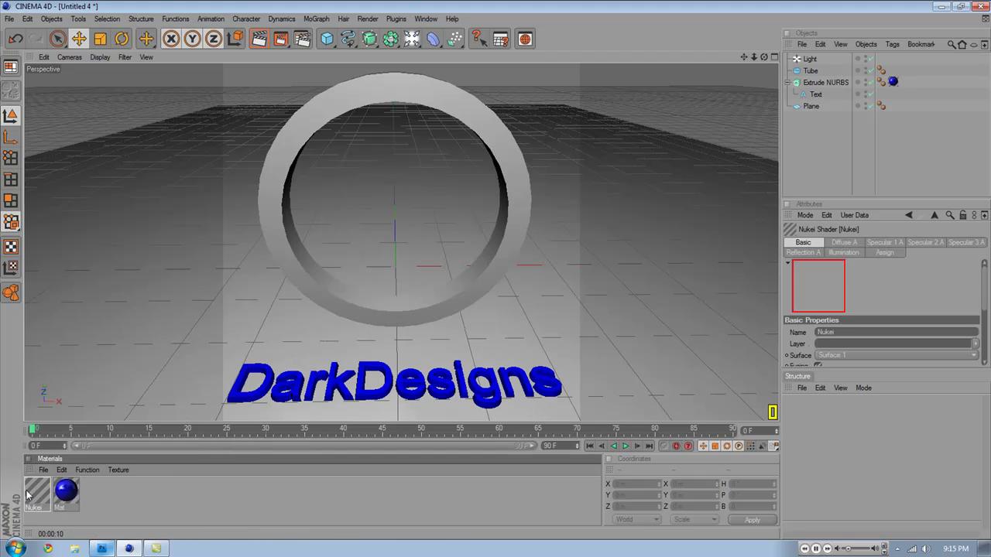
pyautogui.click(845, 243)
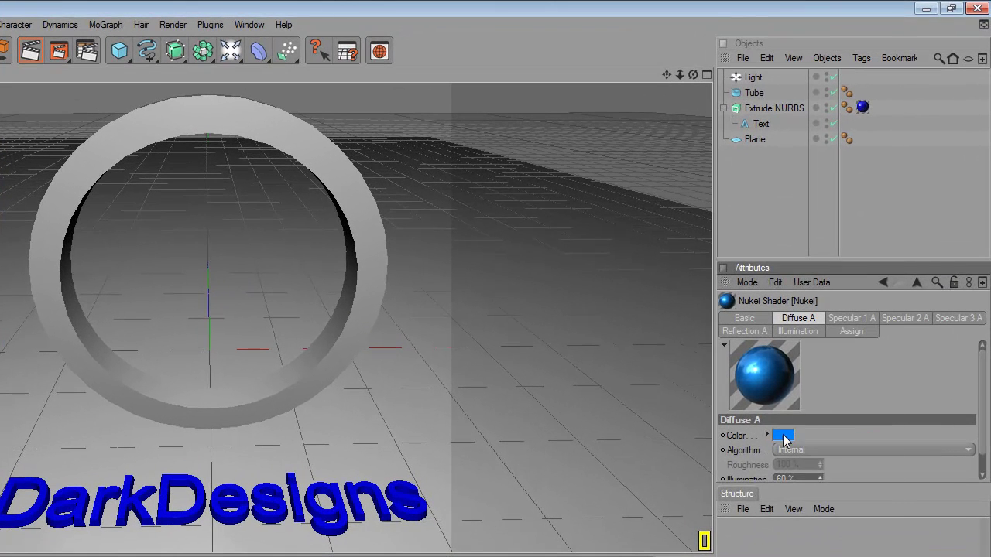
pyautogui.click(783, 436)
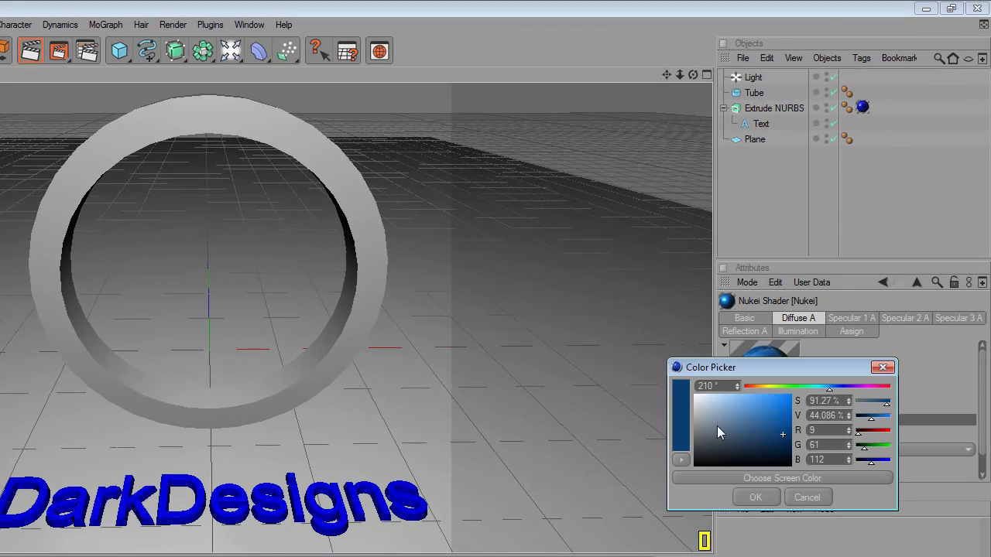
pyautogui.moveTo(696, 401); pyautogui.dragTo(681, 415)
pyautogui.click(754, 499)
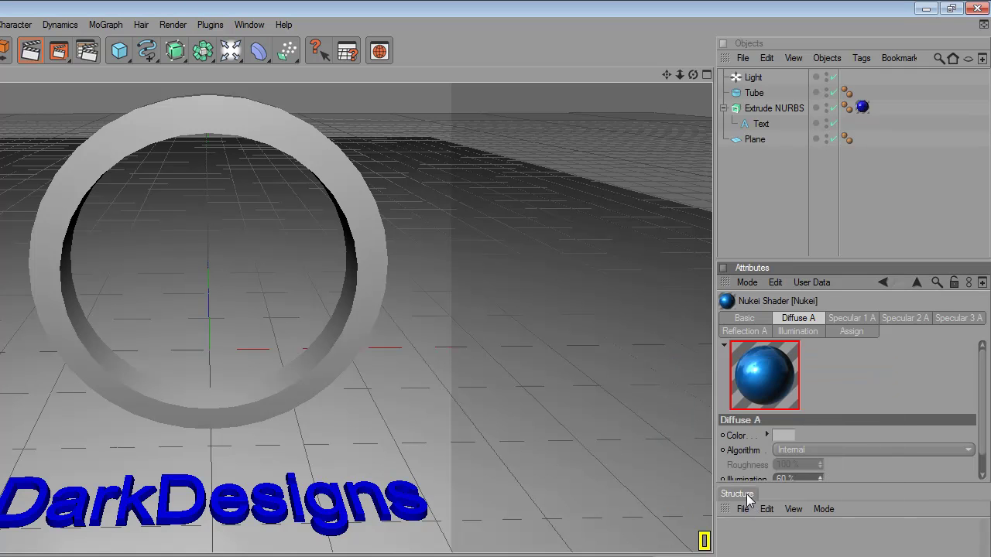
# Set the Nukei material's Specular 3 A color to neutral grey, RGB 104, 104, 104
pyautogui.click(912, 319)
pyautogui.click(957, 318)
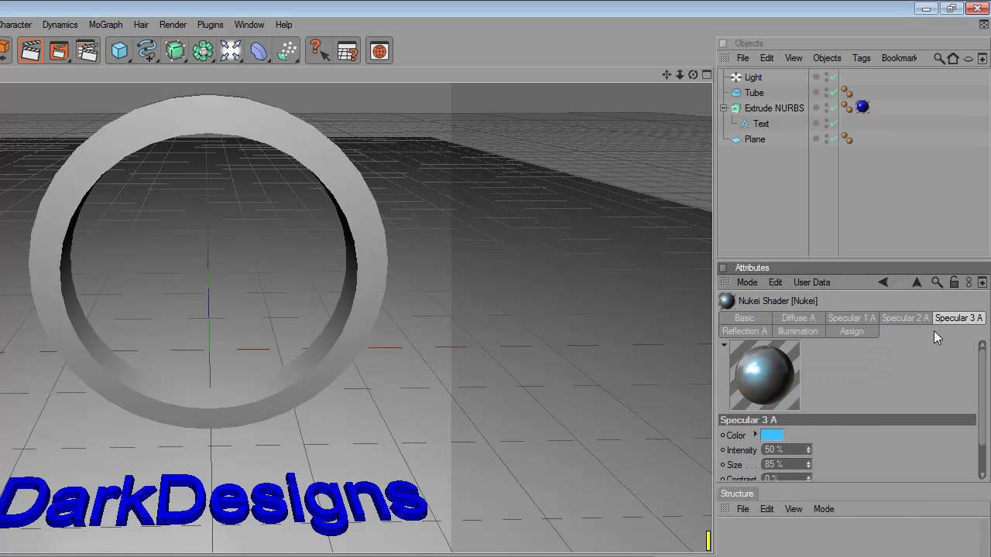
pyautogui.click(772, 436)
pyautogui.moveTo(734, 430); pyautogui.dragTo(668, 442)
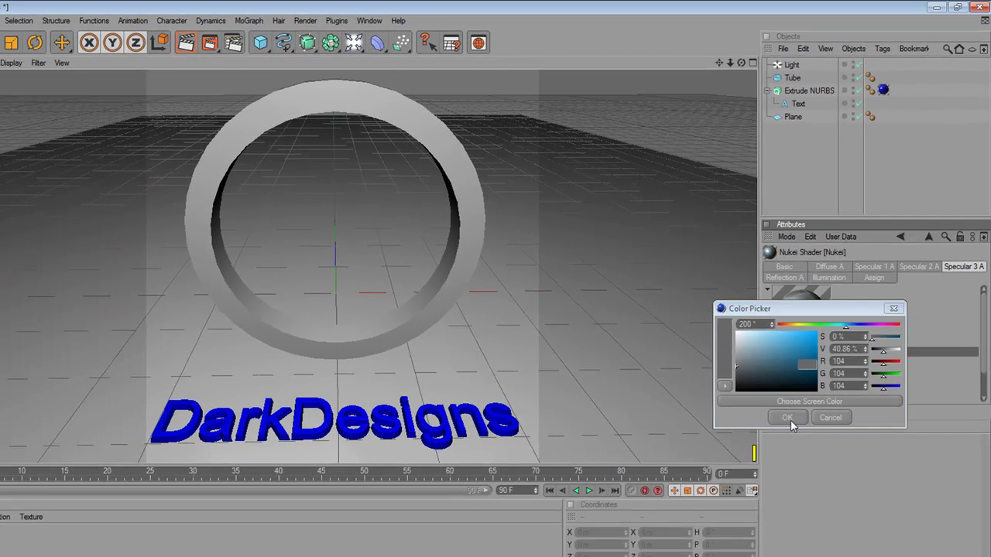
pyautogui.click(748, 498)
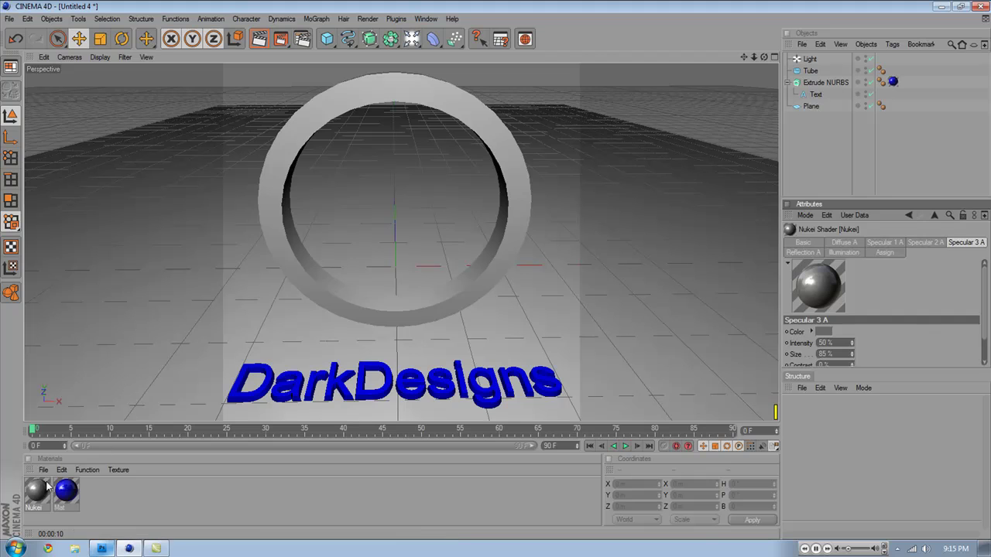
# Apply the Nukei material to the ring and check it with a test render of the perspective view
pyautogui.moveTo(36, 491); pyautogui.dragTo(272, 202)
pyautogui.click(795, 127)
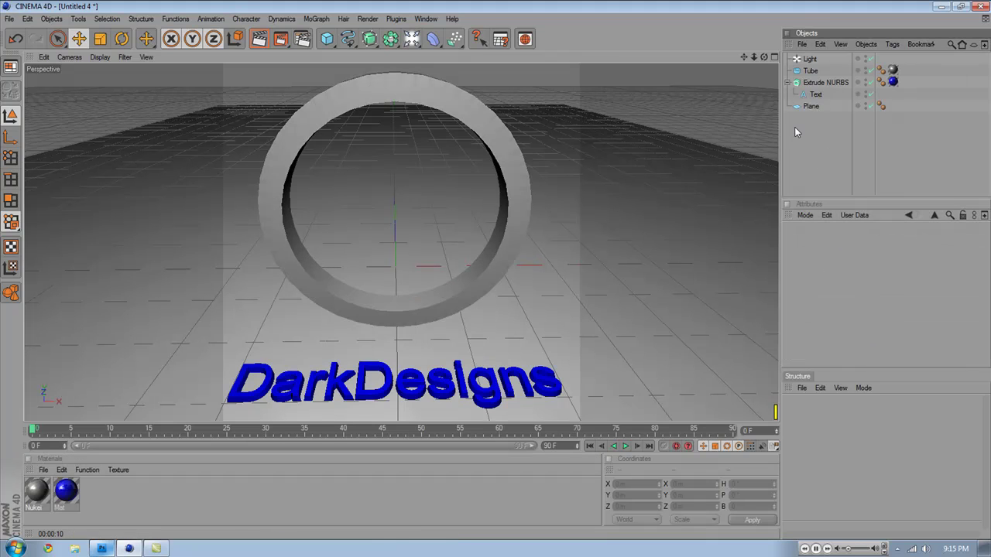
pyautogui.click(262, 40)
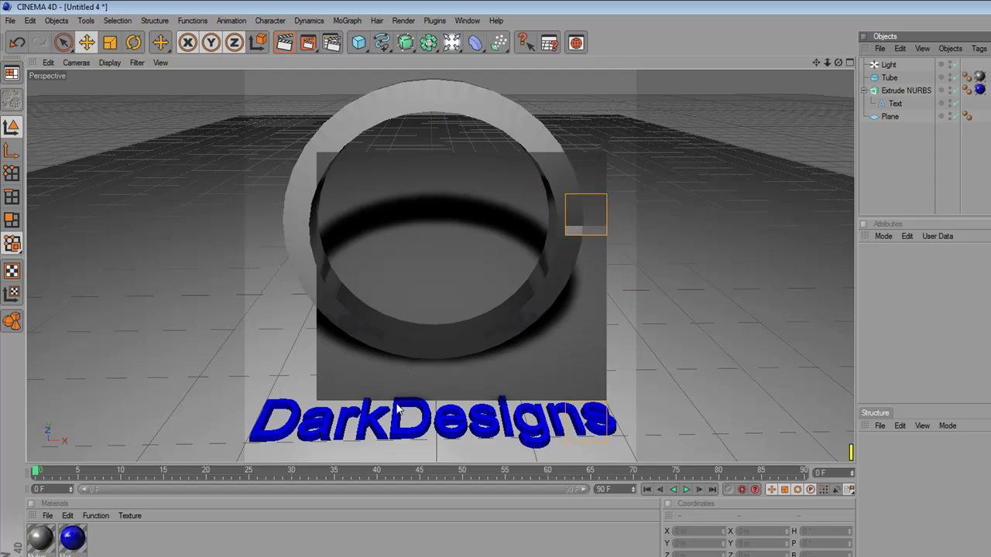
pyautogui.click(905, 176)
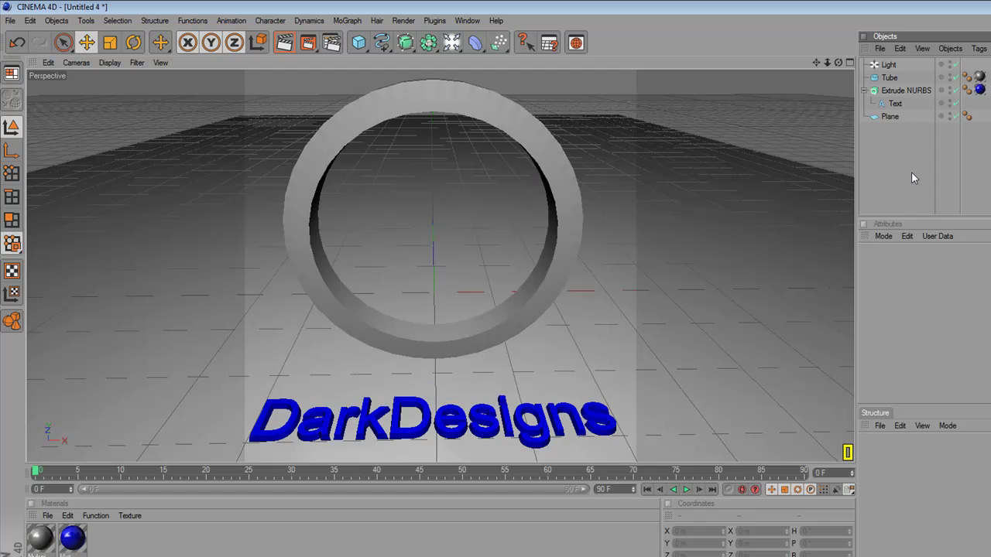
# Duplicate the area light in place by copying and pasting it
pyautogui.click(887, 66)
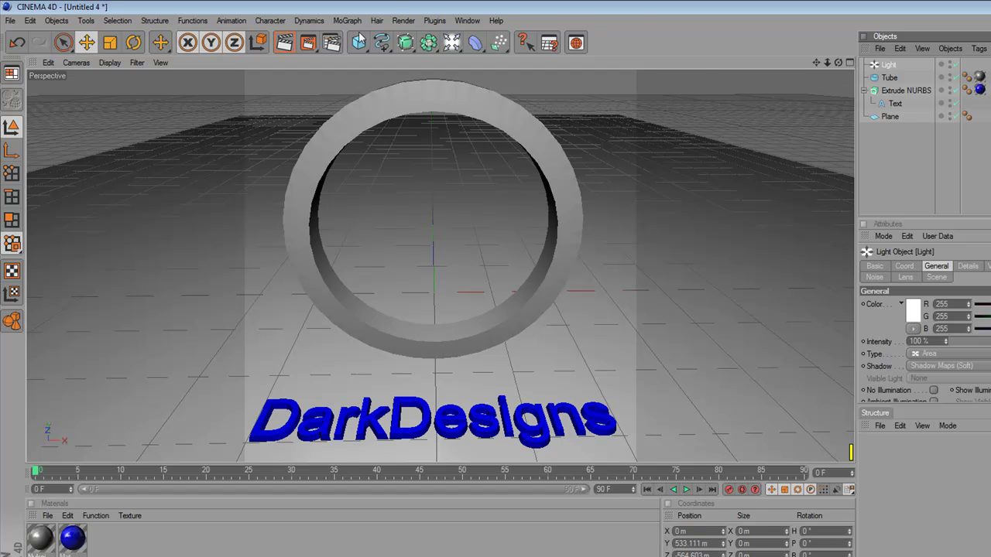
pyautogui.click(453, 49)
pyautogui.click(895, 68)
pyautogui.hotkey('ctrl', 'c')
pyautogui.hotkey('ctrl', 'v')
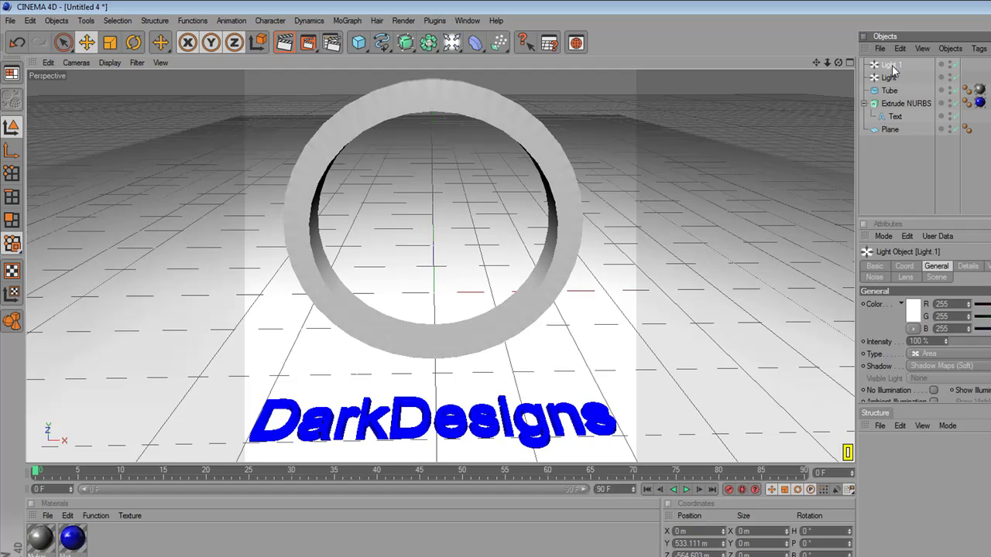
# Set the duplicated light's intensity to 67% and its type to Area
pyautogui.click(850, 64)
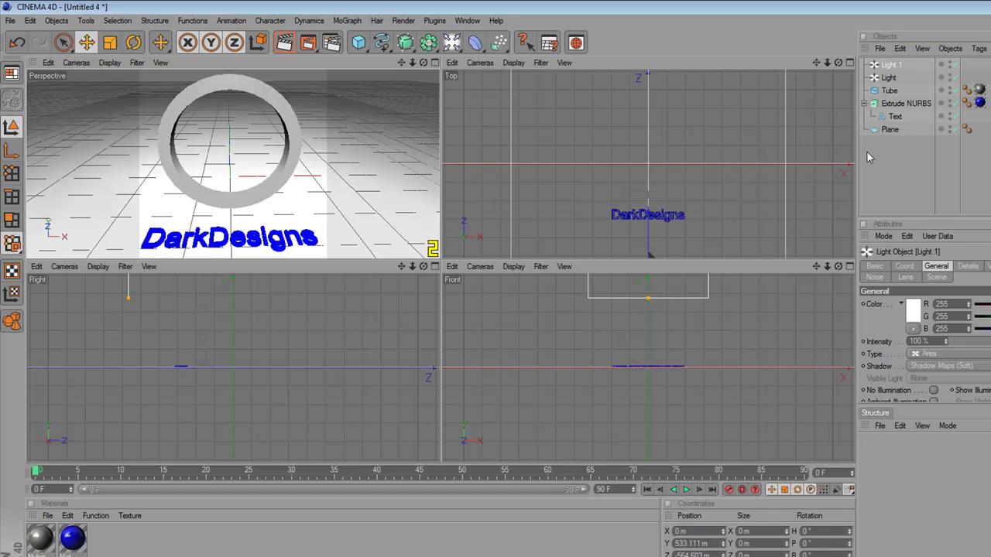
pyautogui.click(921, 342)
pyautogui.scroll(-11, 921, 341)
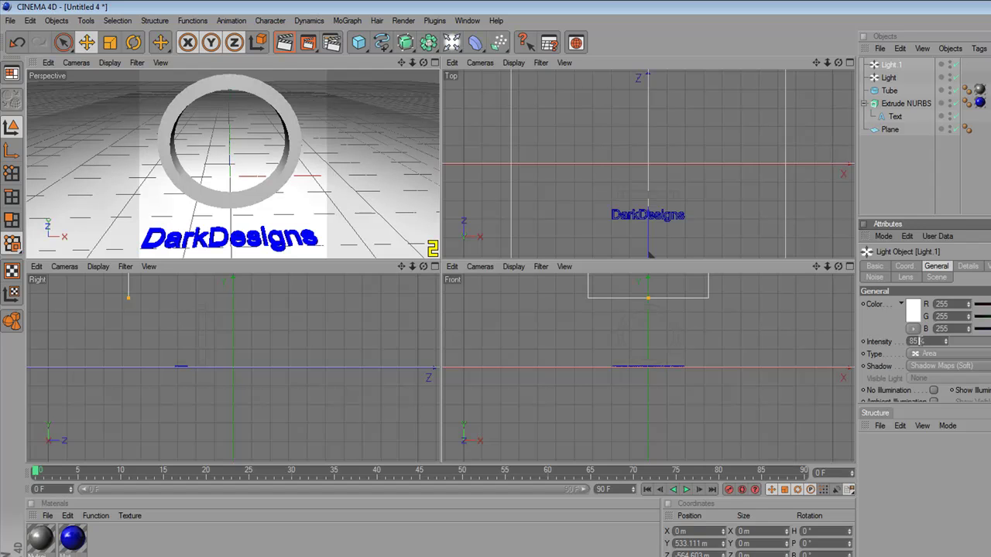
pyautogui.scroll(-1, 920, 354)
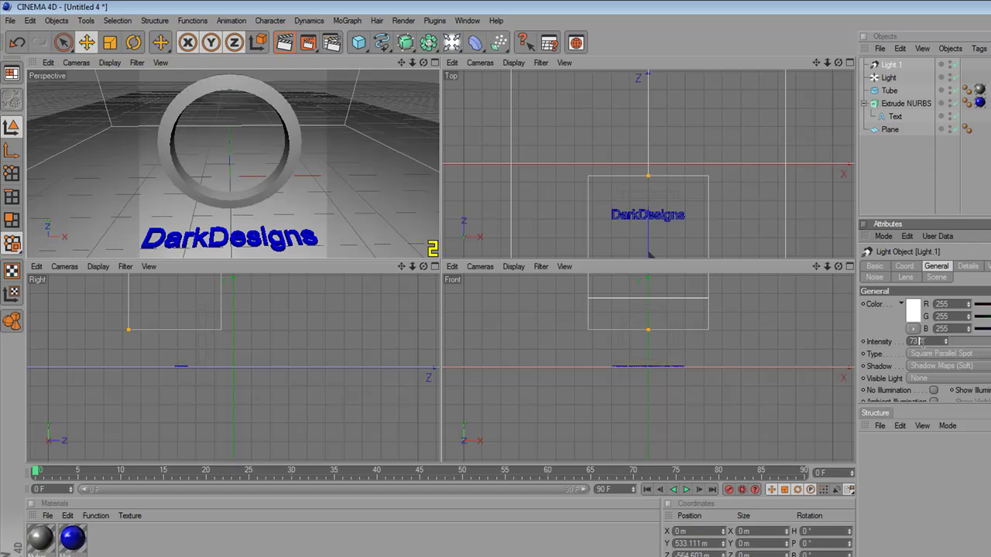
pyautogui.scroll(-3, 921, 341)
pyautogui.click(931, 354)
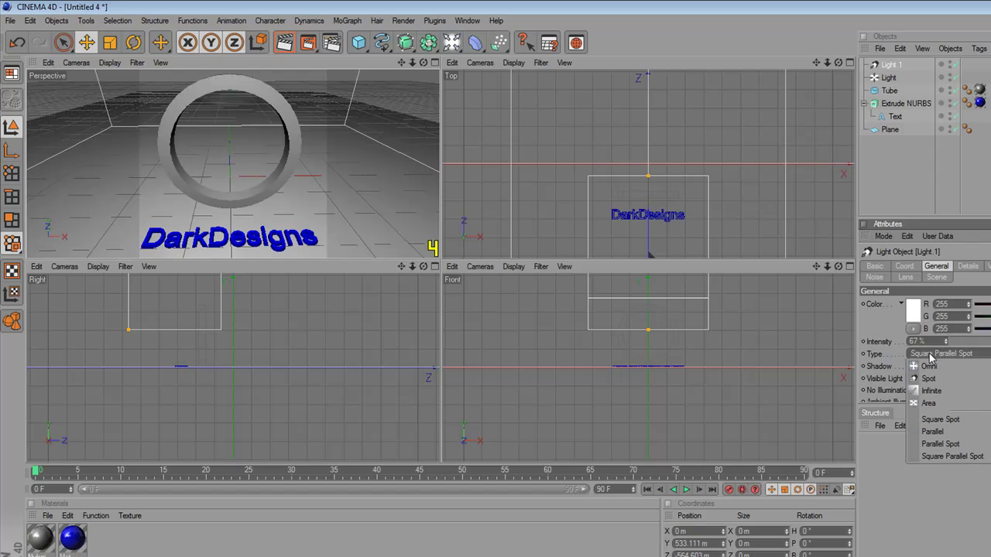
pyautogui.click(929, 403)
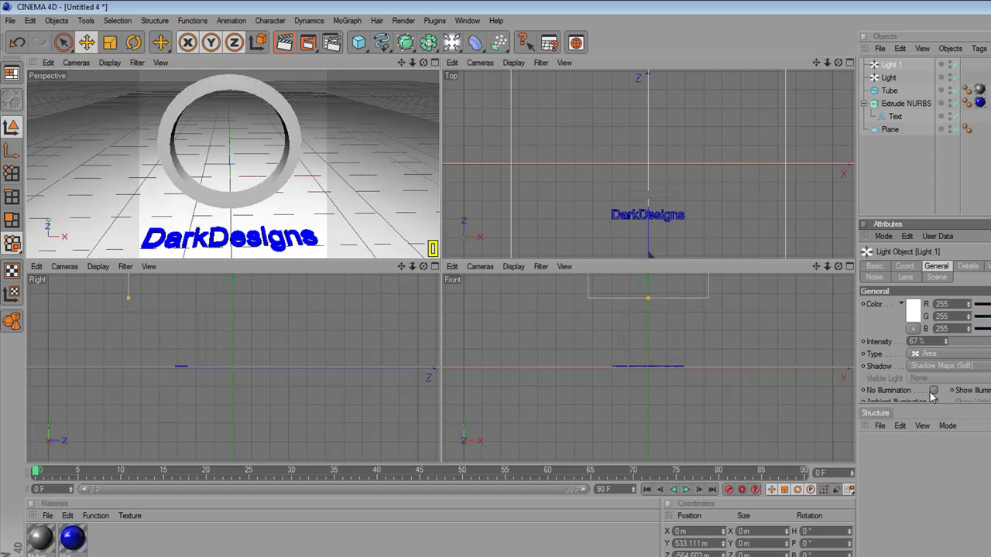
# Show the perspective view full size and deselect everything for a test render of the scene with both lights
pyautogui.click(434, 62)
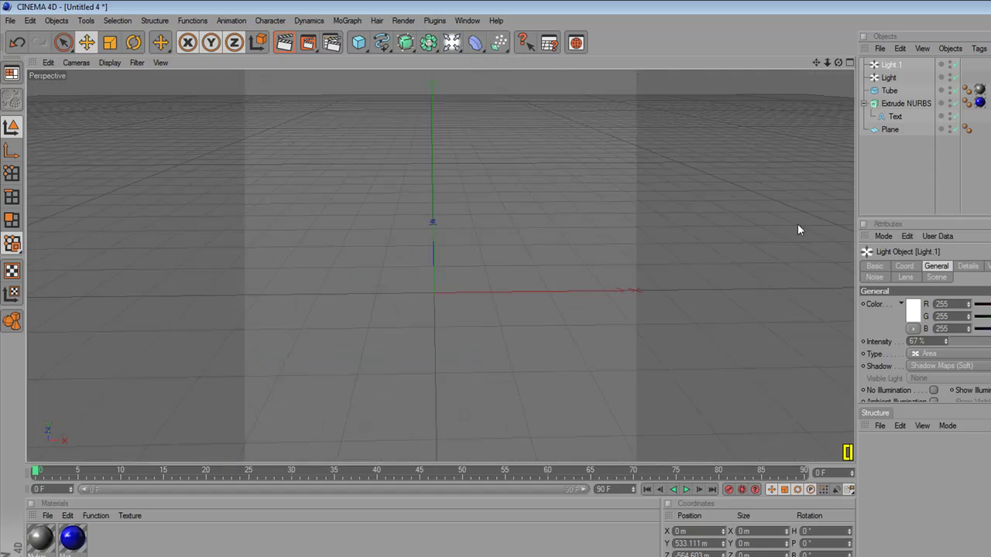
pyautogui.click(895, 165)
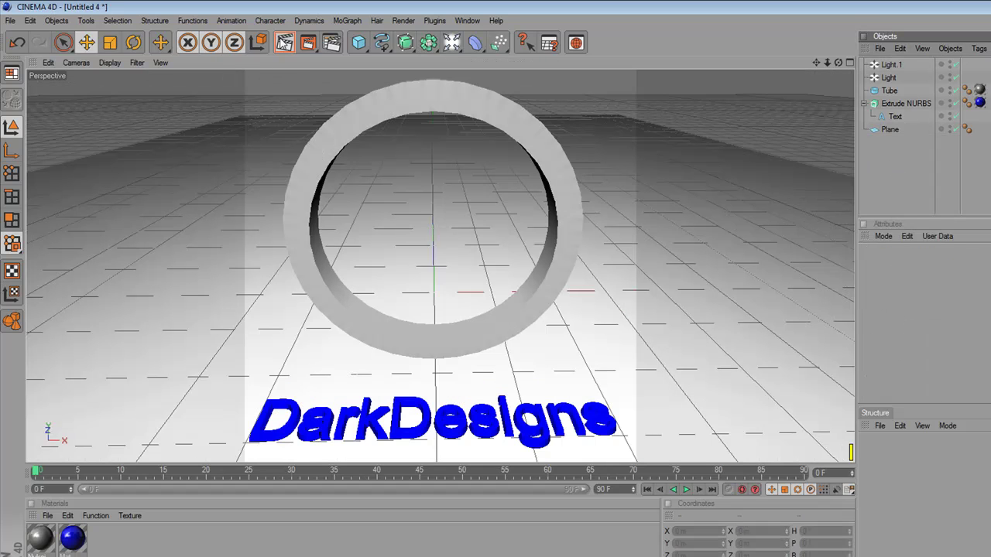